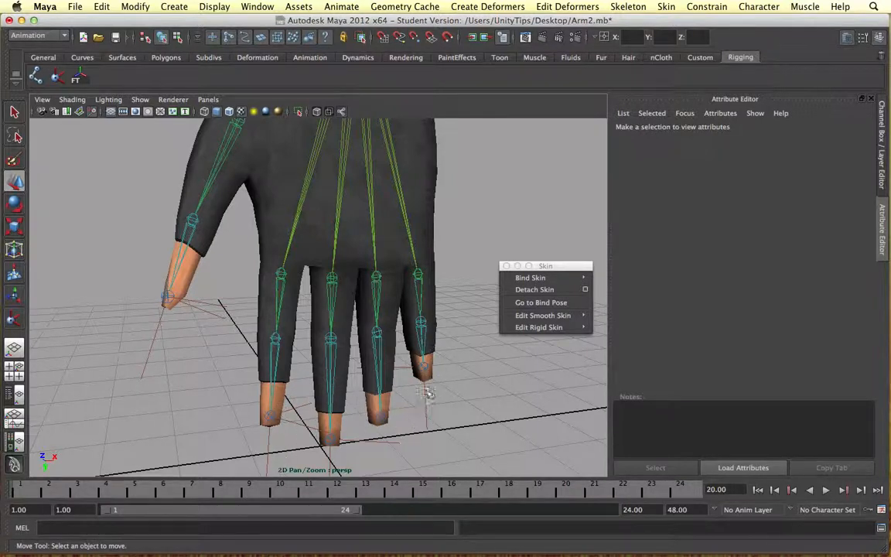
click(425, 371)
alt+drag(387, 363, 390, 381)
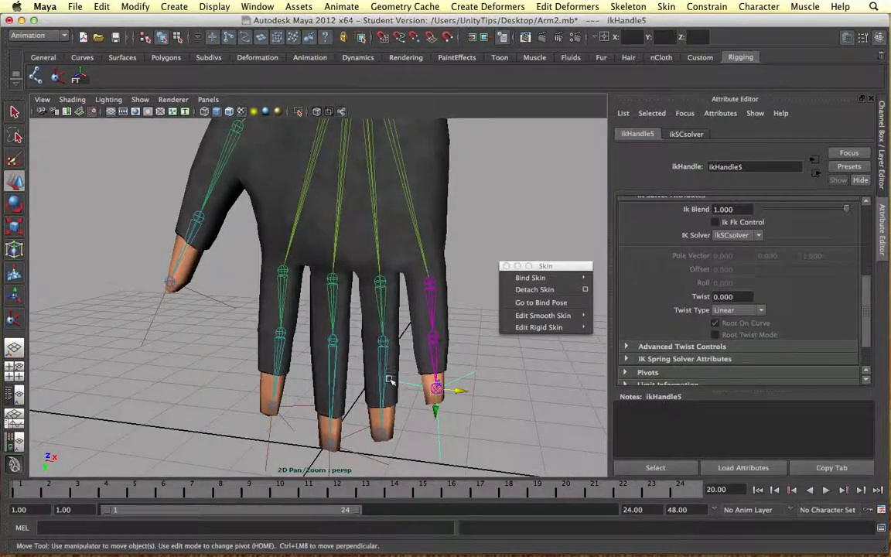
alt+drag(508, 237, 427, 370)
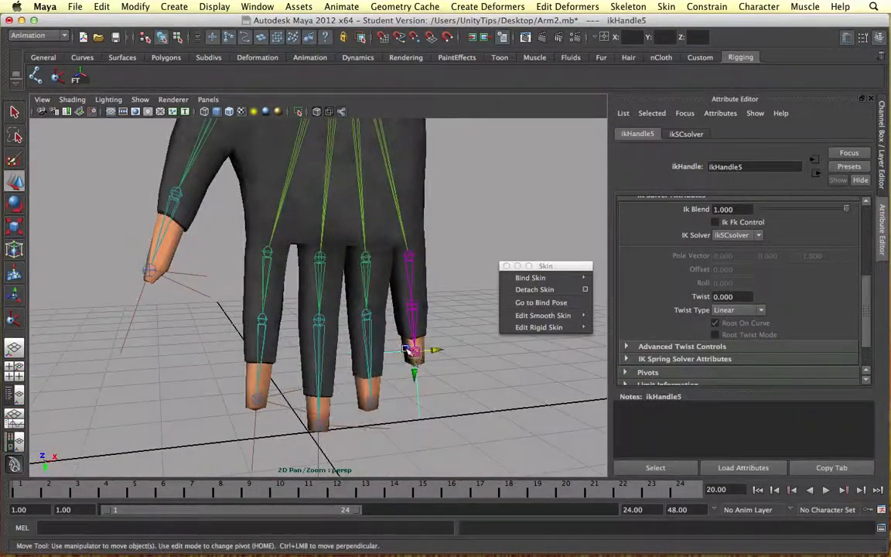
Select the arm mesh together with the skeleton's root joint and bind them with Smooth Bind.
alt+right_drag(414, 314, 357, 172)
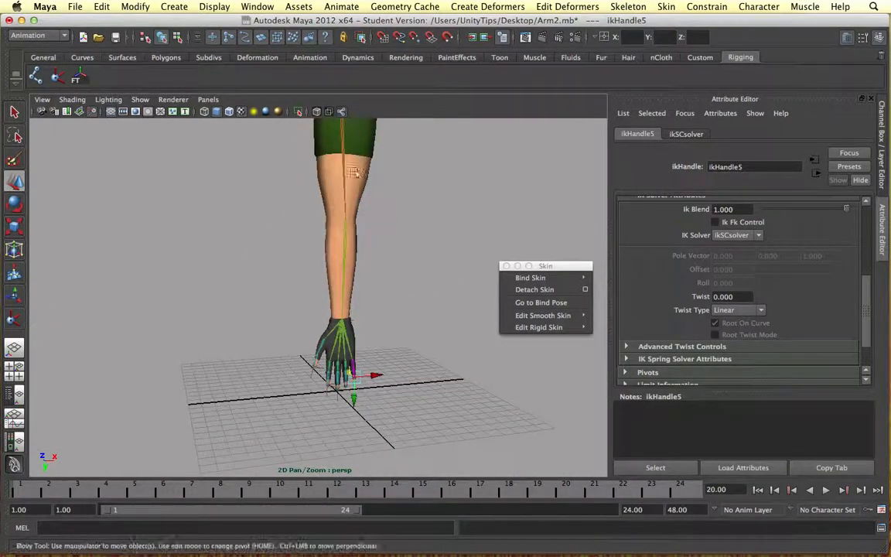
alt+middle_drag(371, 158, 390, 240)
alt+right_drag(390, 241, 367, 186)
click(367, 190)
shift+click(377, 216)
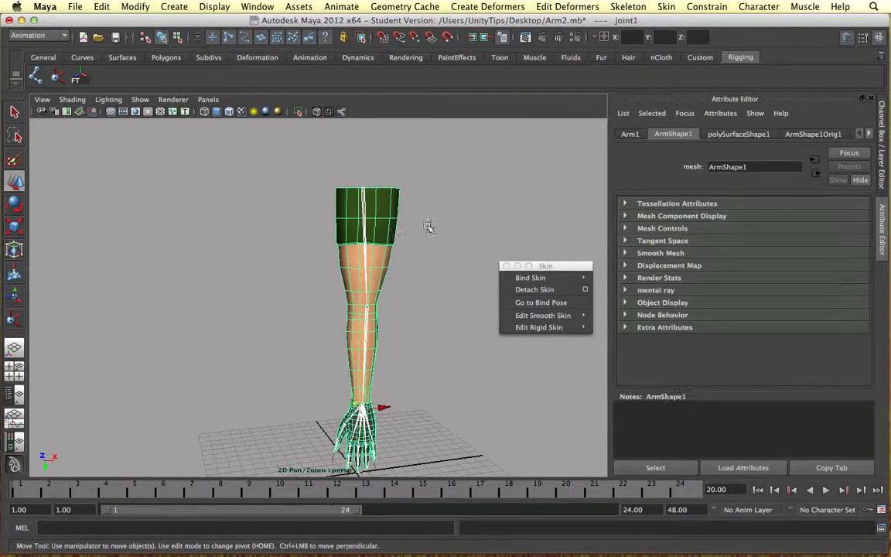
click(533, 278)
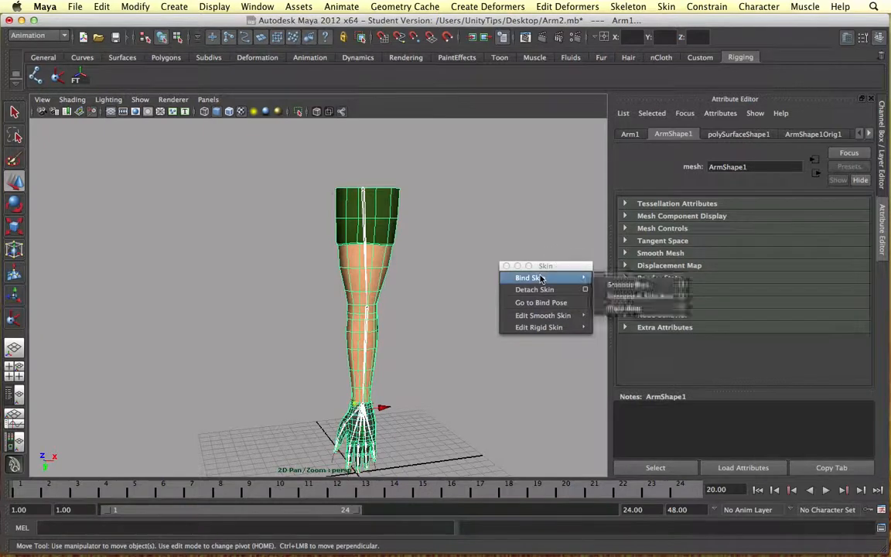
click(619, 281)
Test the skin deformation by moving the little finger's IK handle, and undo the move.
alt+right_drag(419, 388, 312, 283)
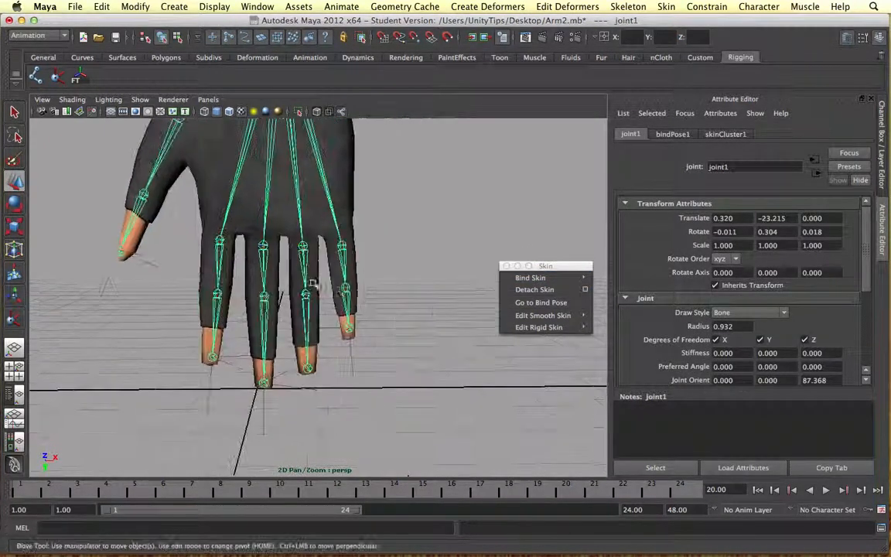
click(354, 355)
click(356, 352)
alt+drag(357, 353, 444, 345)
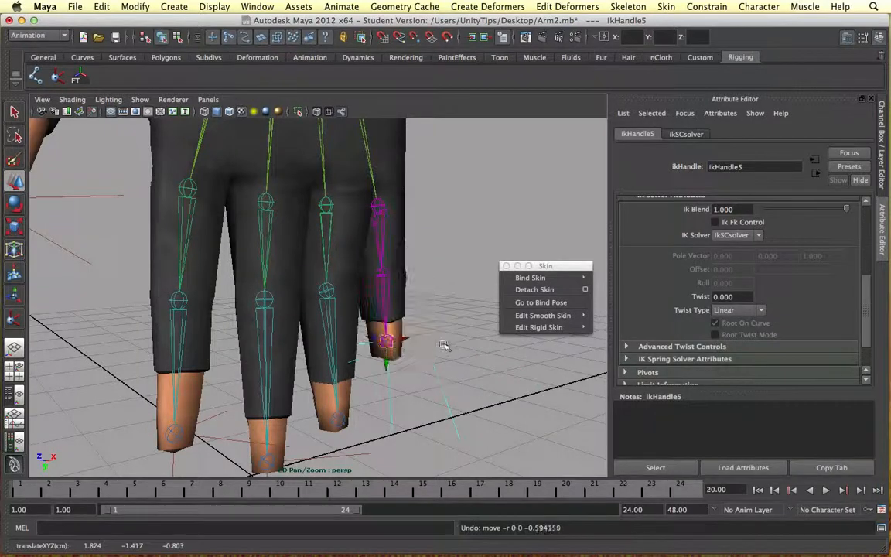
Examine the ring finger's tip and middle joint, picking the middle joint with the Rotate tool.
click(338, 419)
alt+drag(369, 371, 319, 303)
click(307, 297)
key(e)
Select the root joint and the arm mesh and detach the skin.
scroll(359, 264, down, 5)
alt+middle_drag(359, 265, 414, 378)
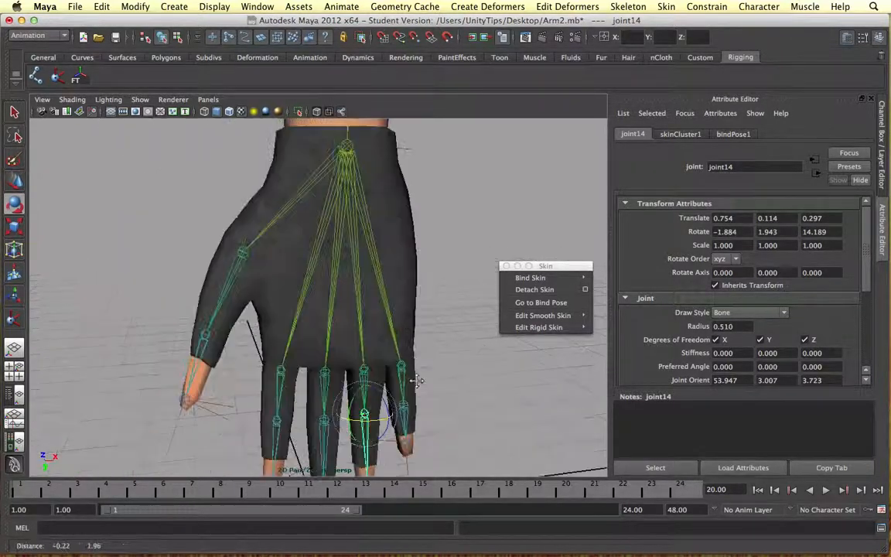
scroll(362, 207, down, 12)
alt+middle_drag(362, 251, 411, 369)
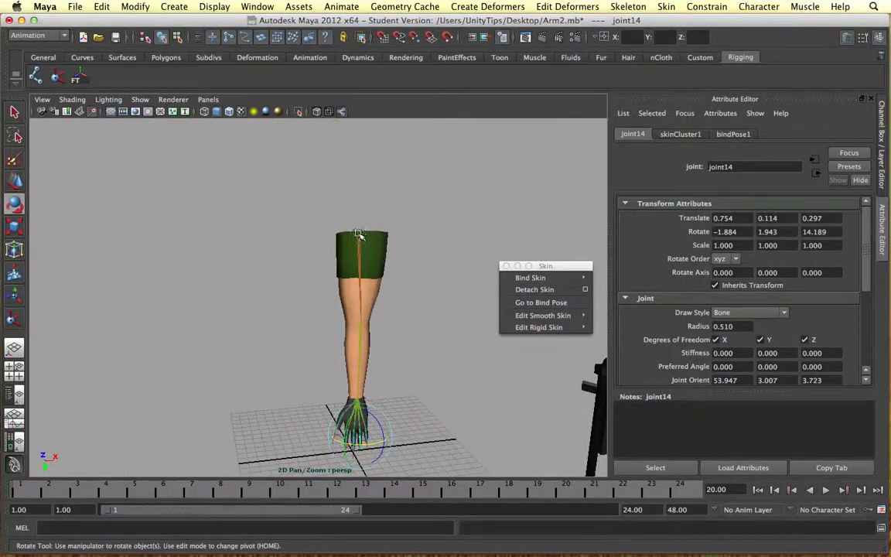
click(358, 234)
click(356, 302)
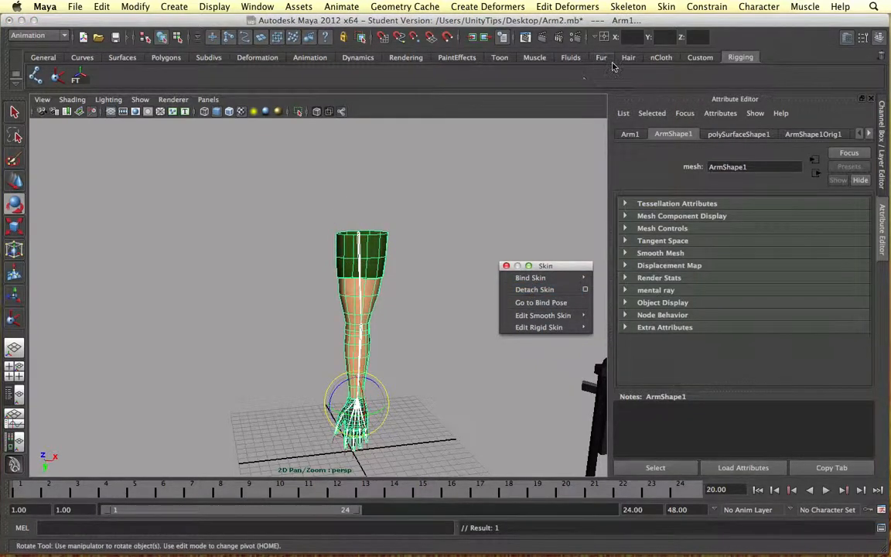
click(707, 6)
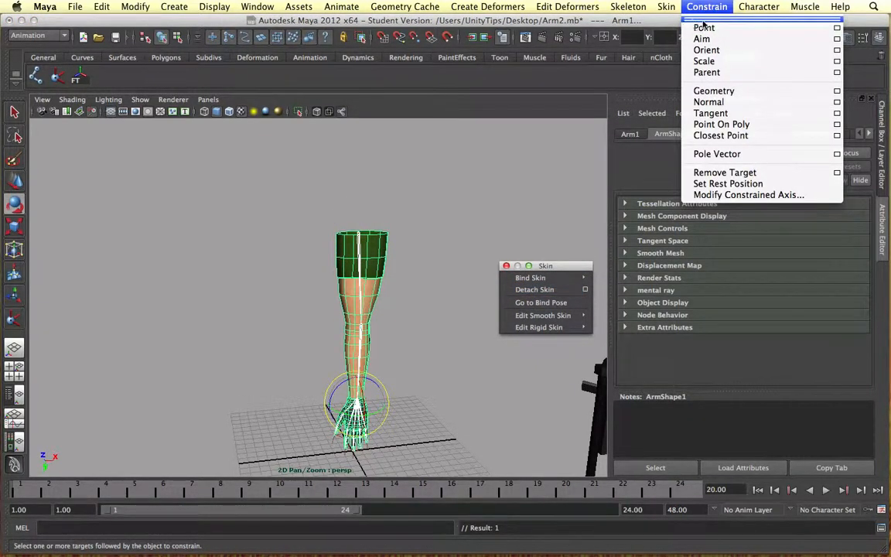
click(753, 19)
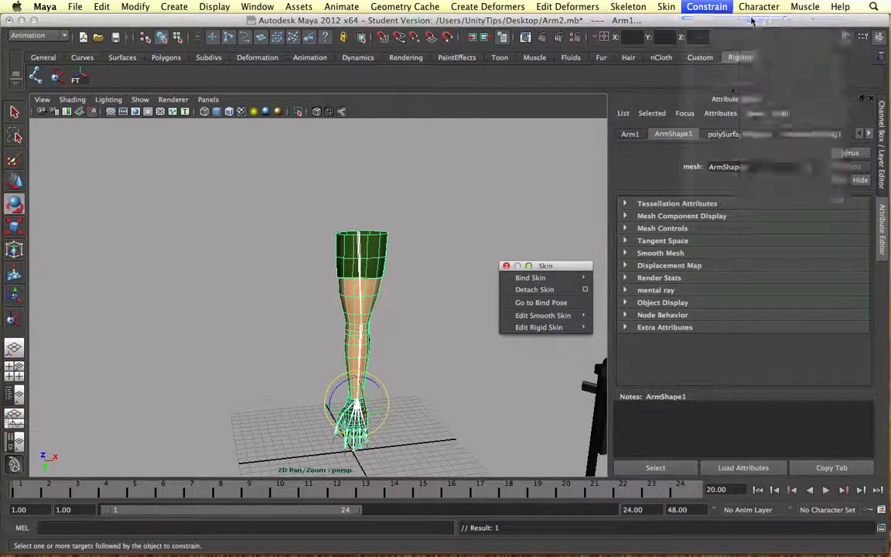
drag(755, 13, 634, 112)
click(625, 111)
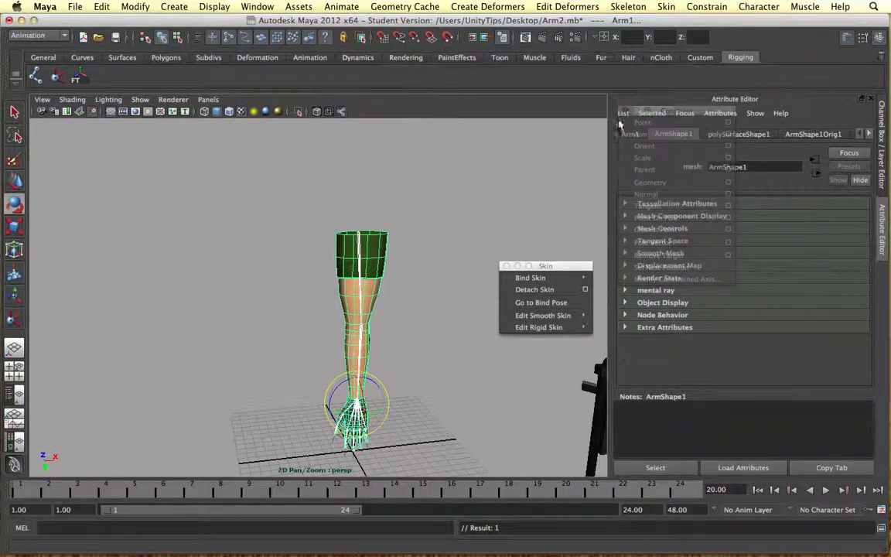
Move the ring finger's base joint slightly within the knuckle area in the front view.
scroll(442, 282, up, 10)
alt+middle_drag(442, 282, 410, 140)
scroll(432, 195, down, 3)
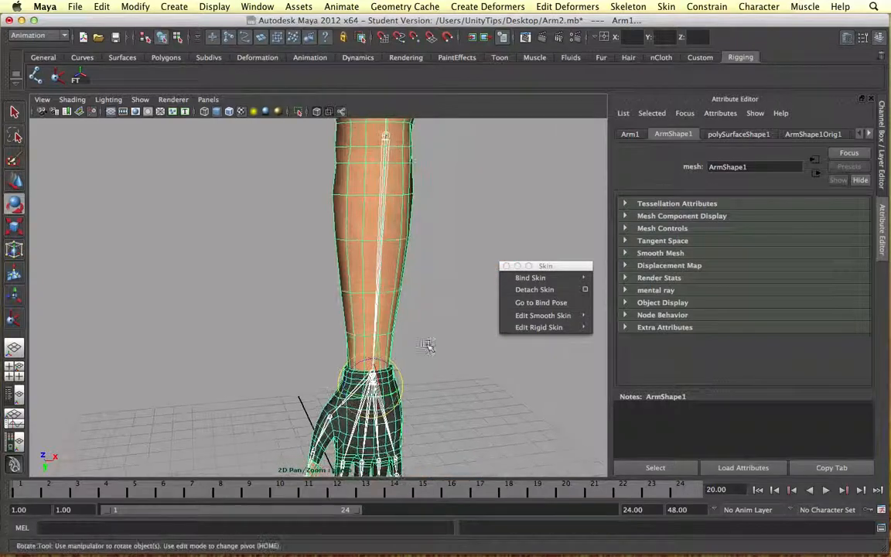
alt+middle_drag(426, 344, 375, 290)
scroll(426, 350, up, 8)
scroll(375, 291, up, 4)
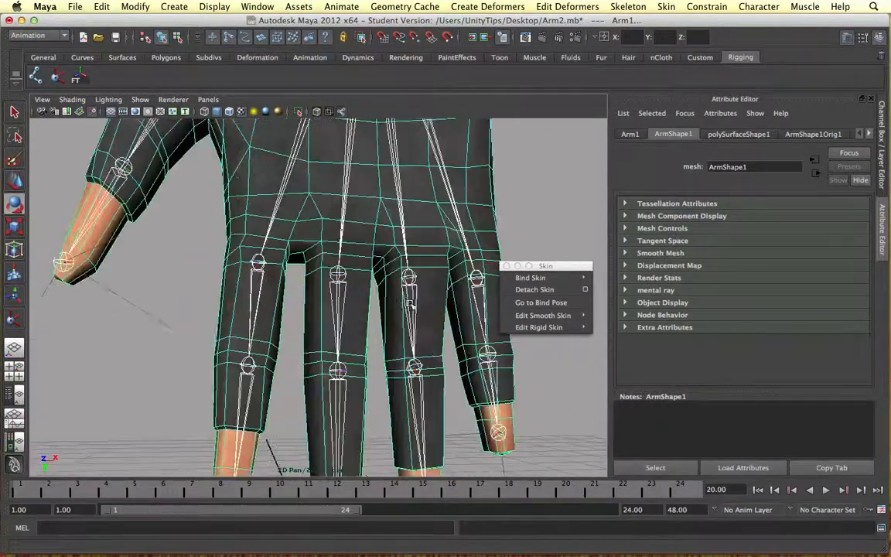
key(space)
key(space)
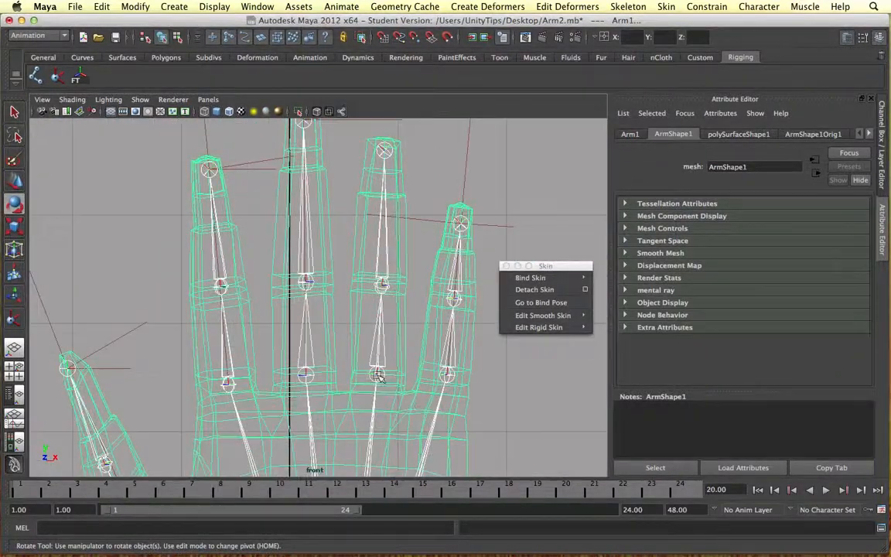
click(375, 365)
key(w)
drag(375, 365, 375, 357)
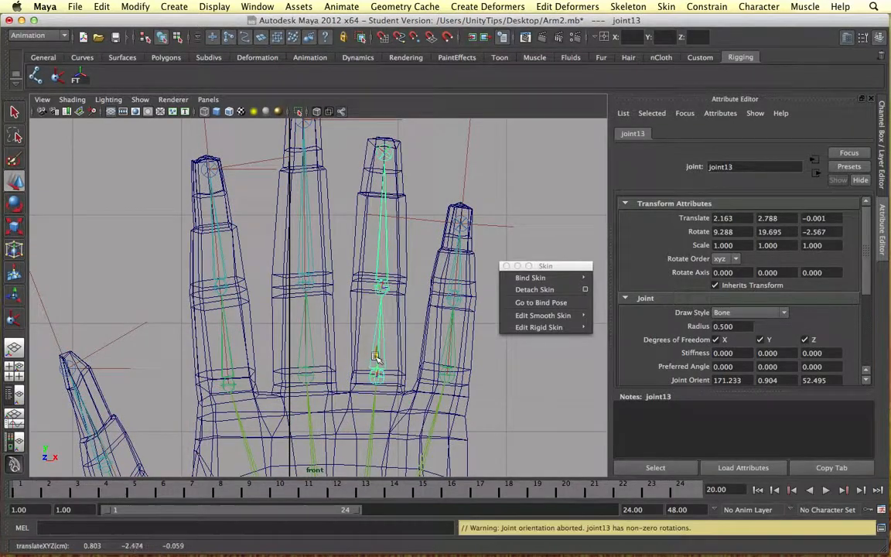
Reposition the ring finger's middle and tip joints to line up inside the finger, checking them in the side view.
click(380, 283)
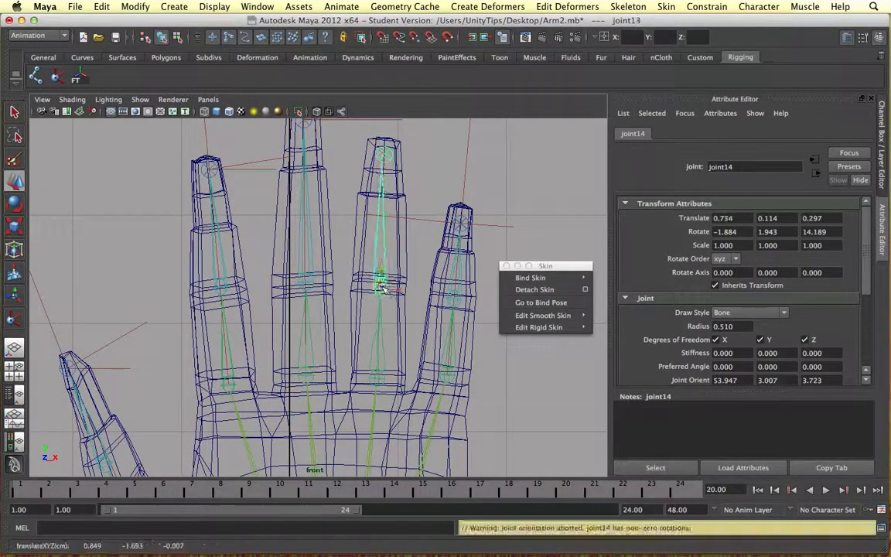
click(385, 147)
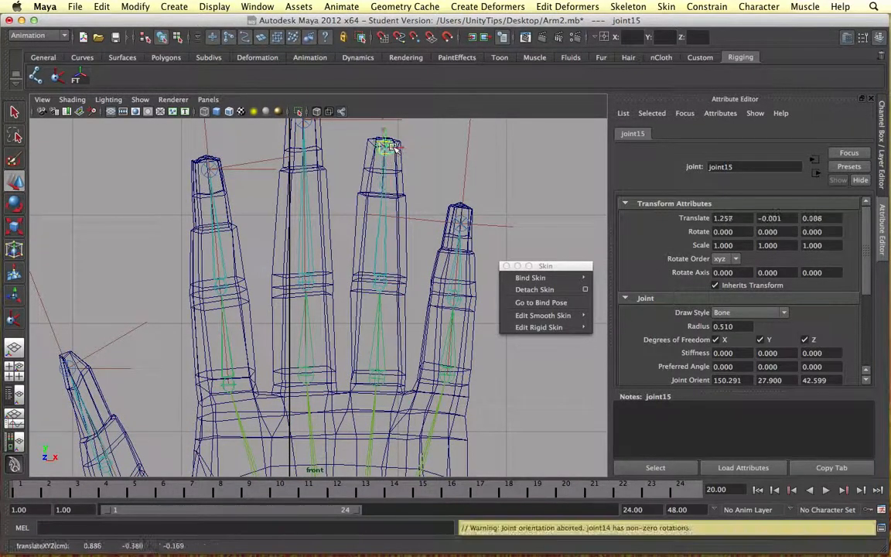
key(space)
key(space)
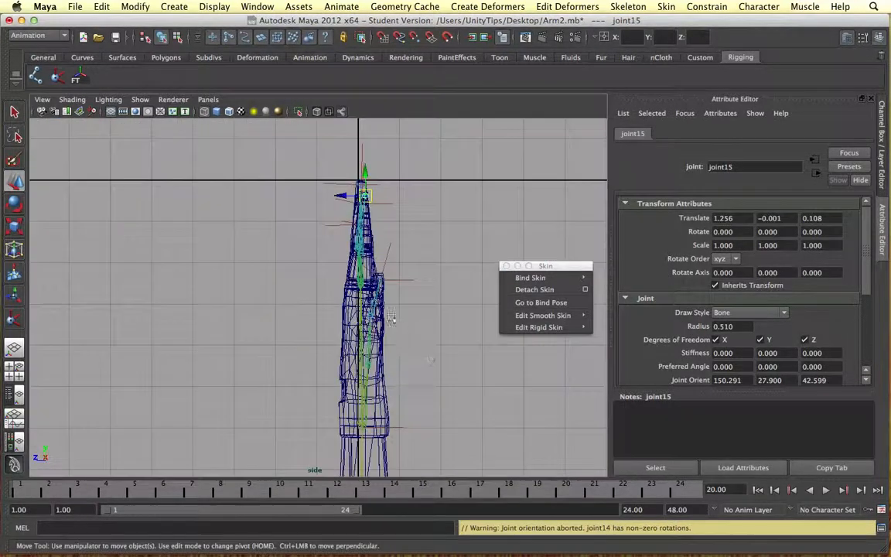
Rotate the ring finger's middle joint in the perspective view to about -3.2 degrees around X.
key(space)
key(space)
alt+middle_drag(365, 334, 338, 247)
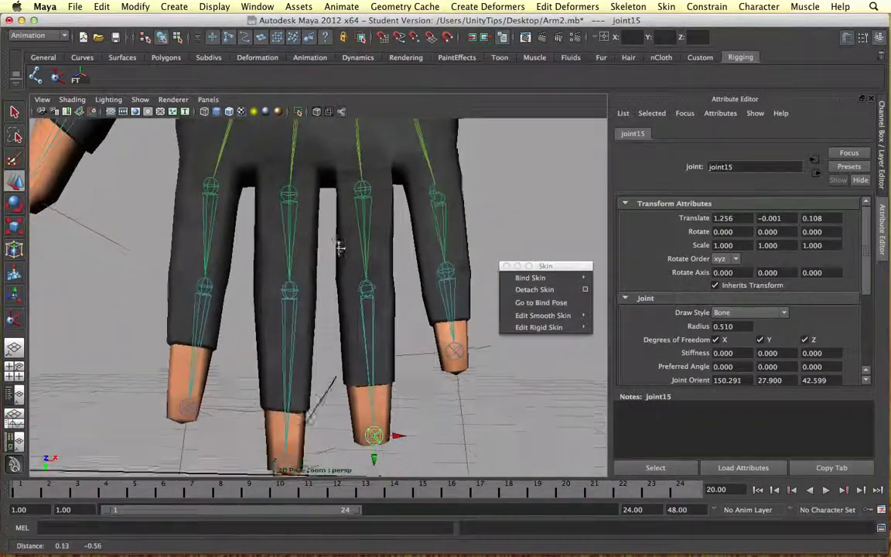
alt+drag(338, 247, 397, 325)
alt+middle_drag(398, 325, 385, 246)
alt+drag(385, 246, 411, 255)
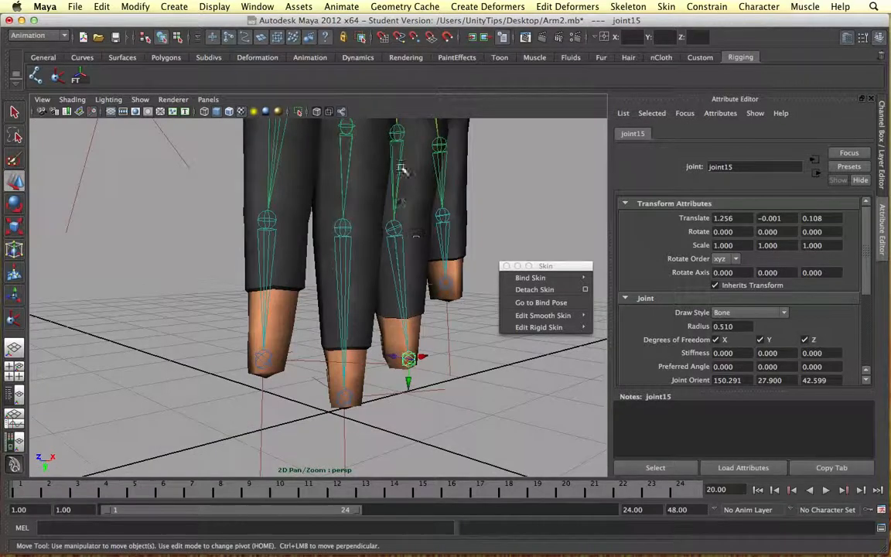
alt+drag(442, 312, 319, 250)
click(333, 249)
key(e)
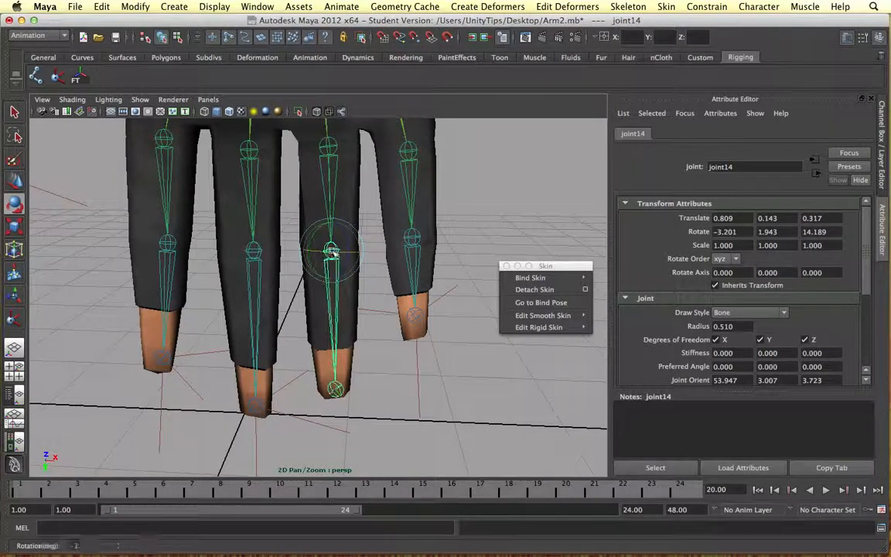
Rotate the ring finger's base joint to about 11.8 degrees around X and deselect it.
click(326, 149)
drag(338, 154, 337, 144)
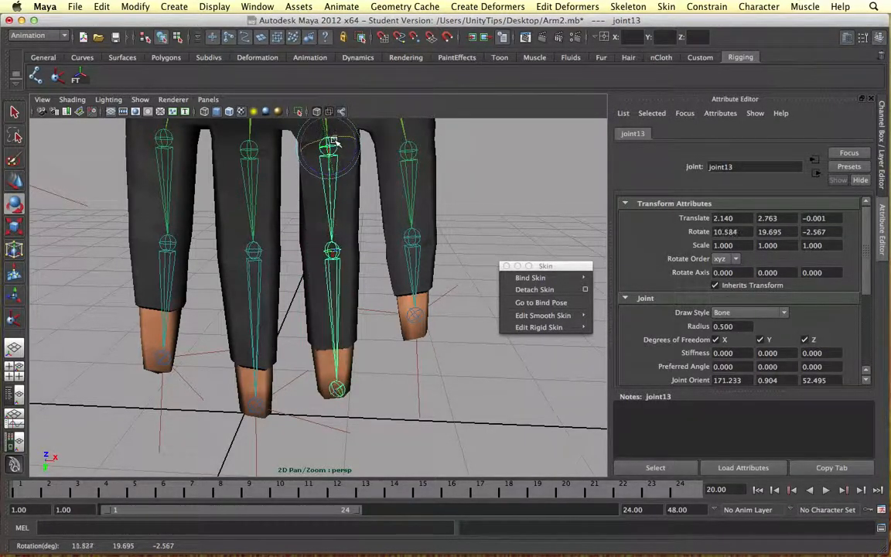
key(z)
click(369, 268)
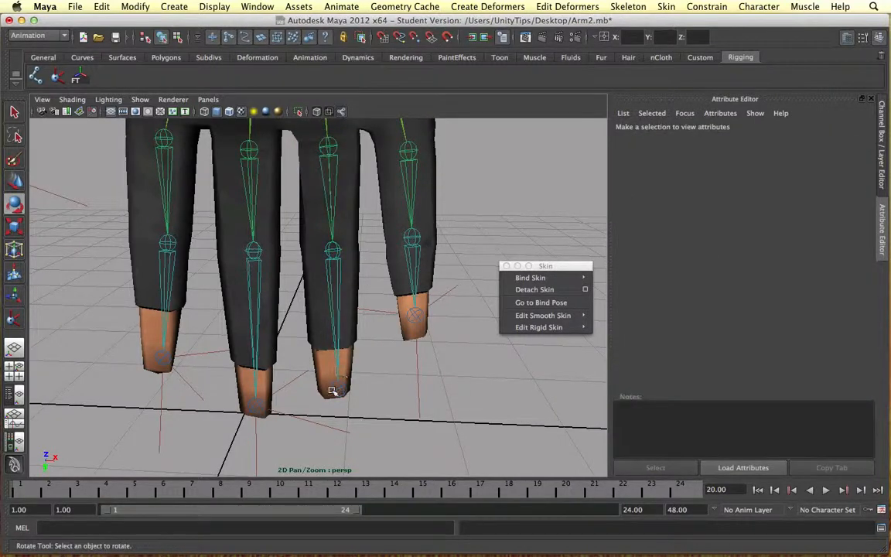
Move the ring finger's tip joint sideways to centre it inside the fingertip.
click(338, 387)
key(w)
click(355, 390)
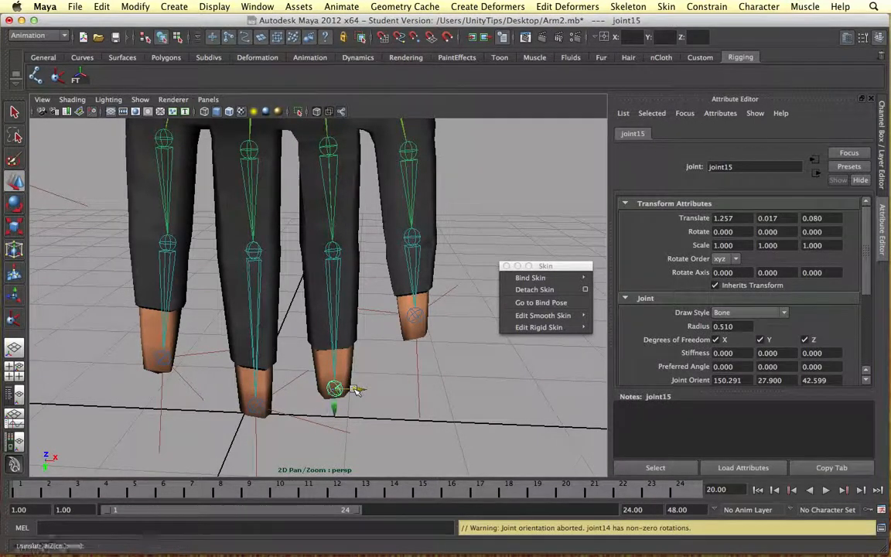
alt+drag(359, 233, 337, 219)
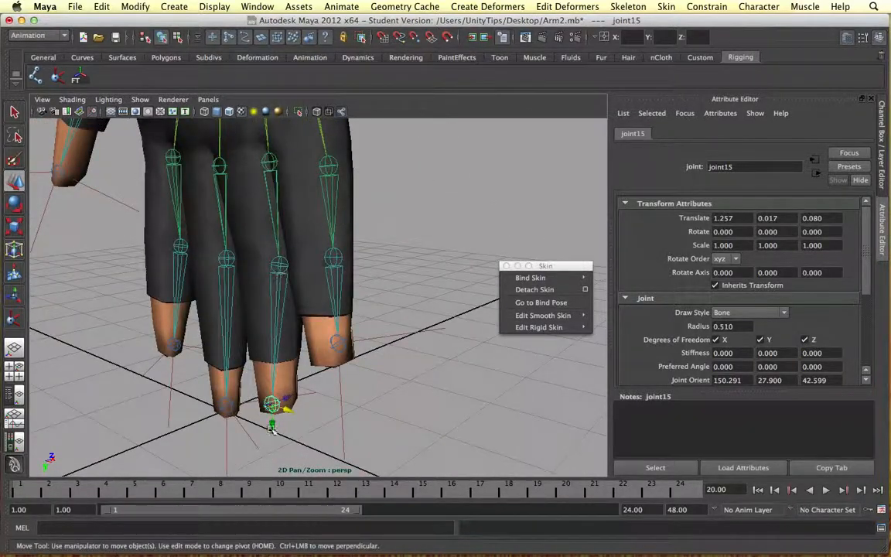
click(58, 83)
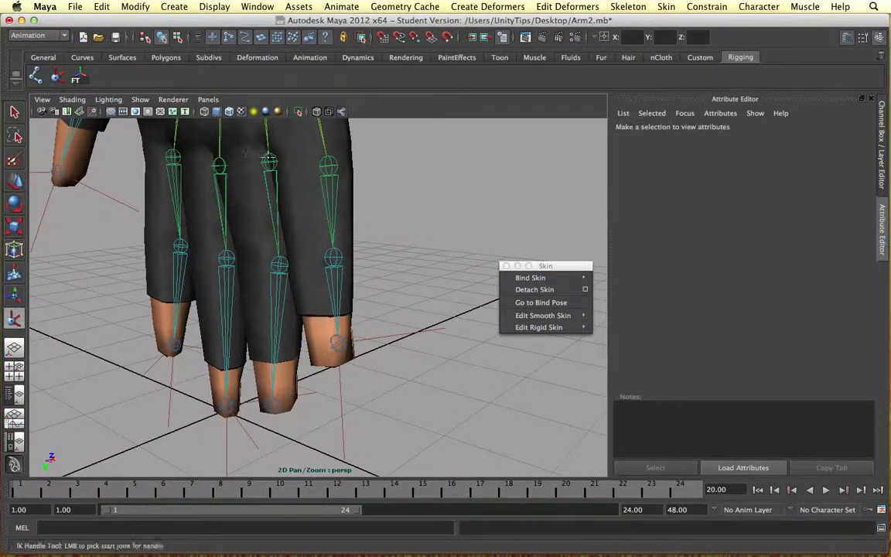
click(272, 401)
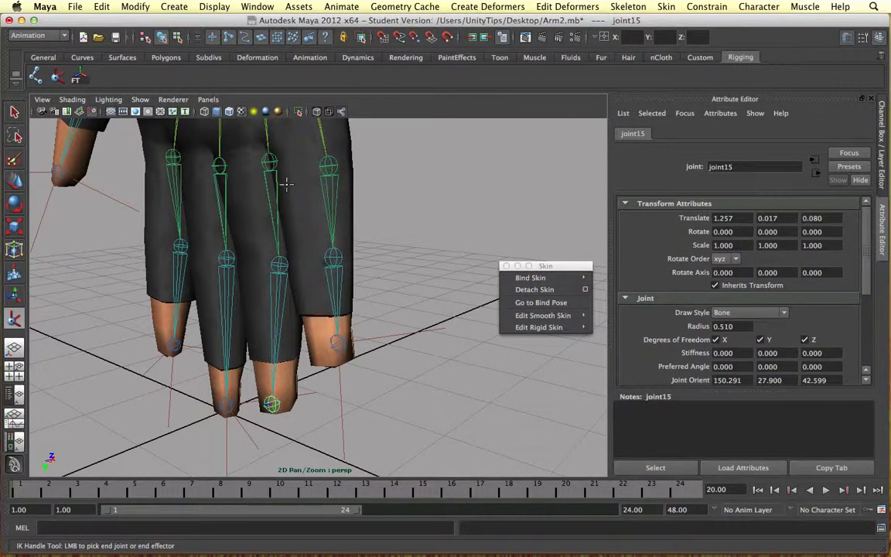
key(w)
Create an IK handle running from the ring finger's base joint to its tip joint.
click(277, 160)
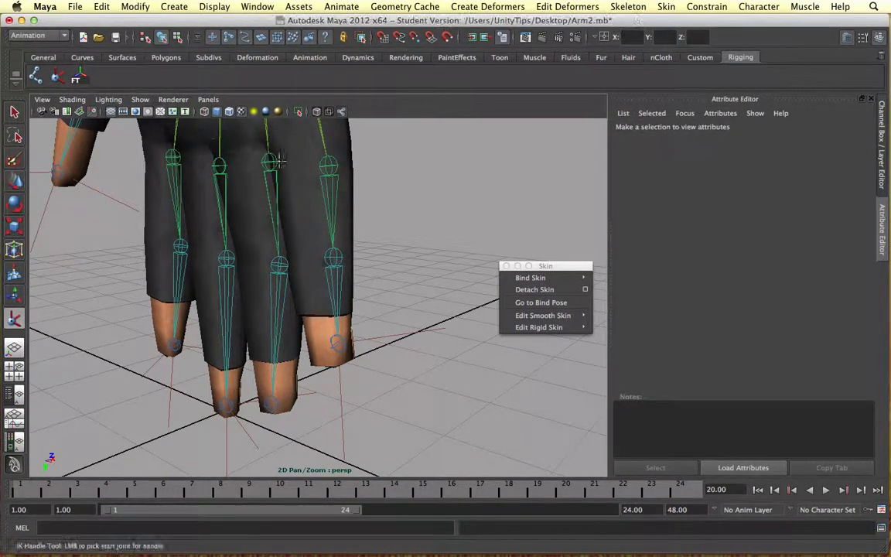
click(267, 161)
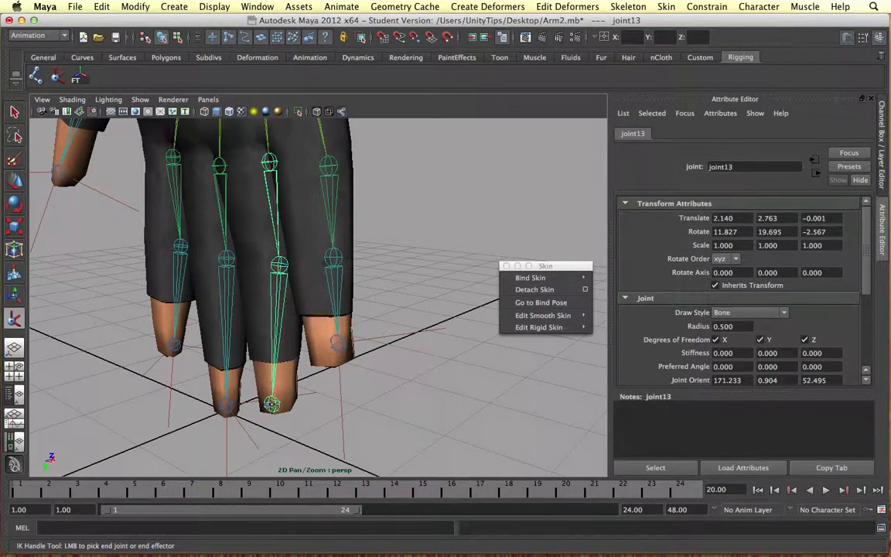
click(272, 403)
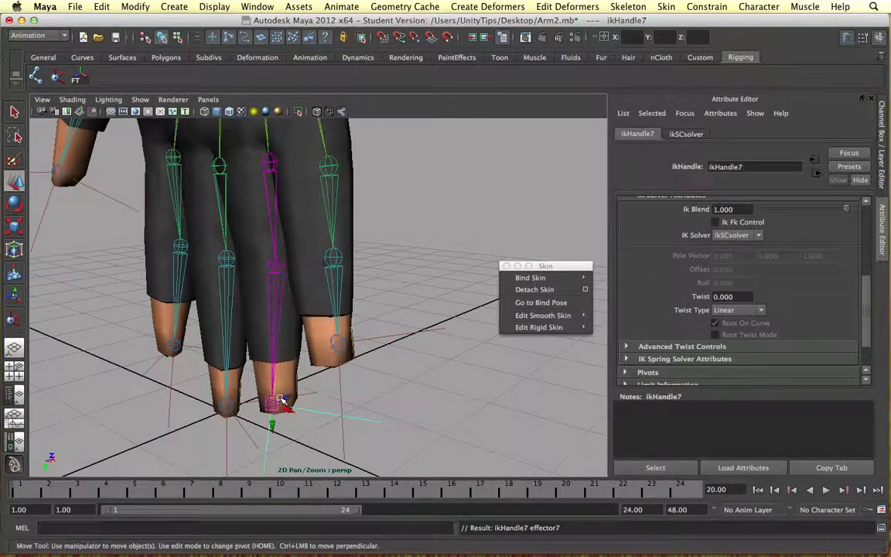
Test how the ring finger chain bends by moving and rotating its new IK handle.
drag(281, 401, 315, 254)
key(e)
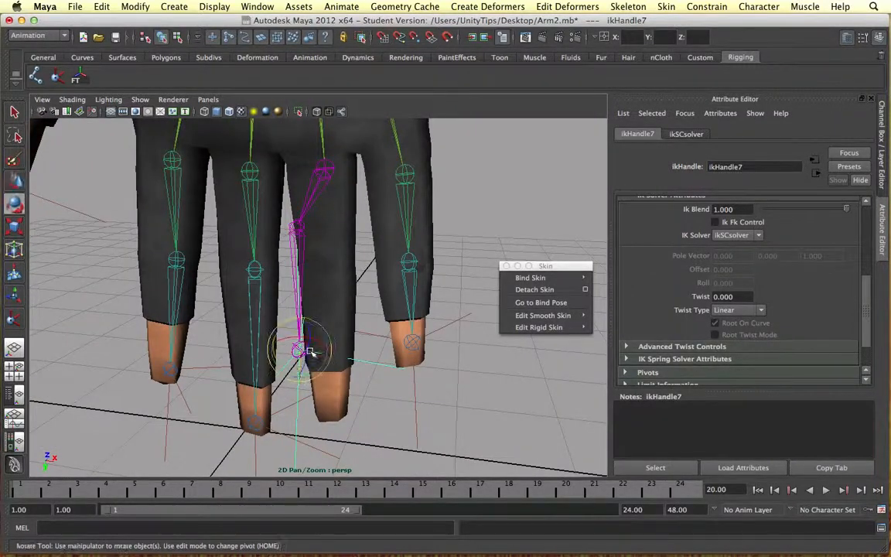
drag(298, 348, 288, 339)
key(w)
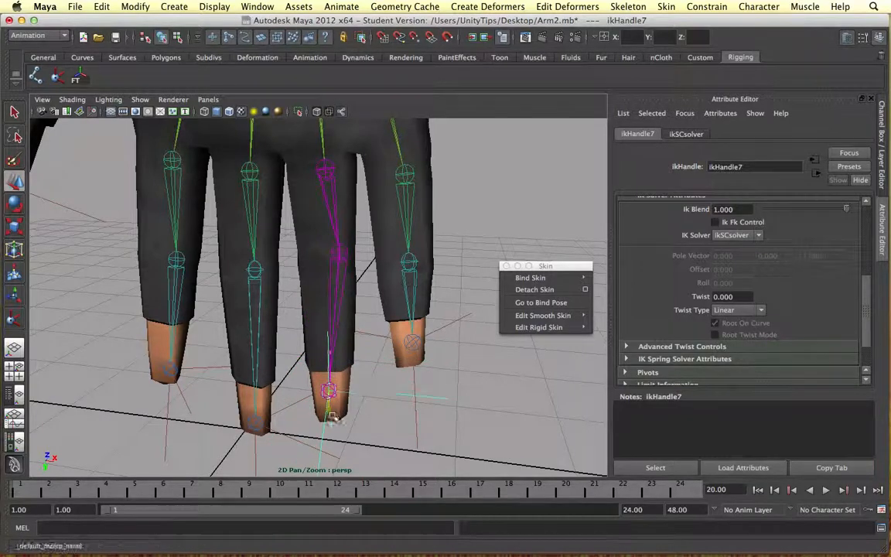
Adjust the ring finger's middle joint in side view and retest the chain by moving its IK handle.
alt+drag(348, 424, 252, 377)
click(269, 247)
drag(269, 247, 249, 262)
click(209, 371)
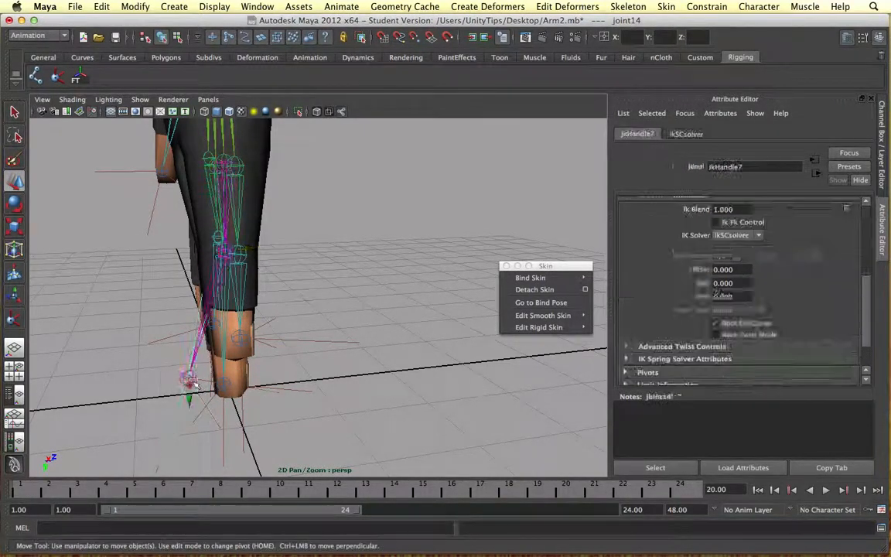
drag(225, 375, 185, 387)
alt+drag(309, 364, 435, 357)
click(341, 358)
click(488, 359)
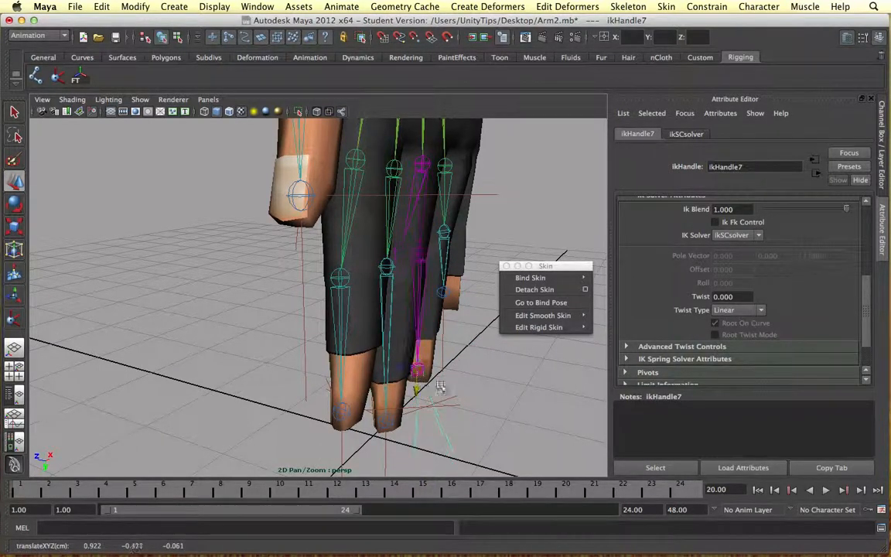
Select the root joint together with the arm mesh and smooth-bind the skin to the skeleton.
alt+drag(464, 356, 412, 360)
alt+right_drag(411, 360, 390, 281)
alt+middle_drag(390, 281, 412, 332)
alt+right_drag(412, 332, 391, 261)
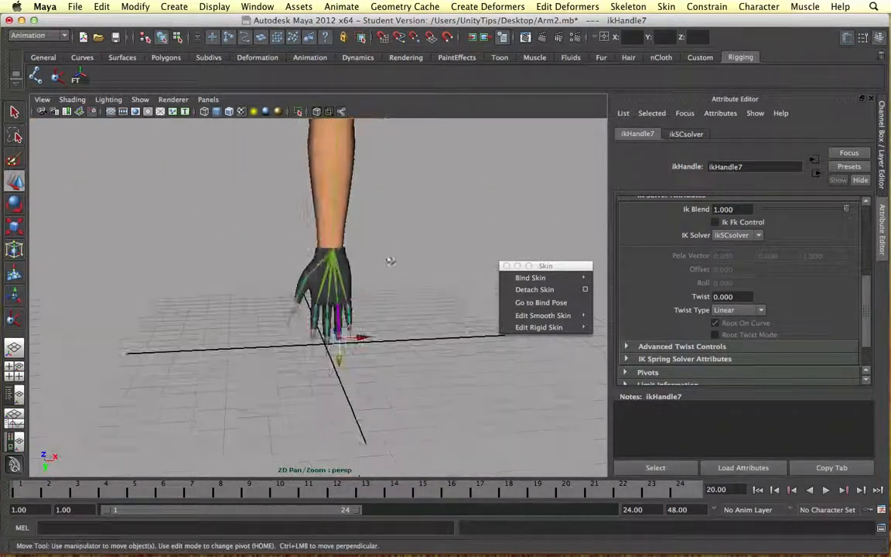
alt+drag(390, 262, 374, 193)
alt+right_drag(373, 193, 411, 230)
click(379, 231)
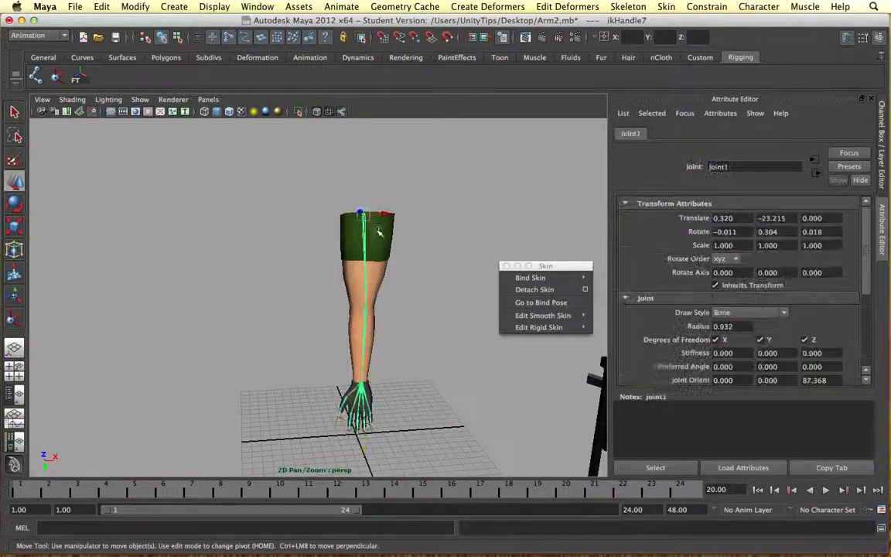
shift+click(379, 230)
mouse_move(529, 277)
click(625, 282)
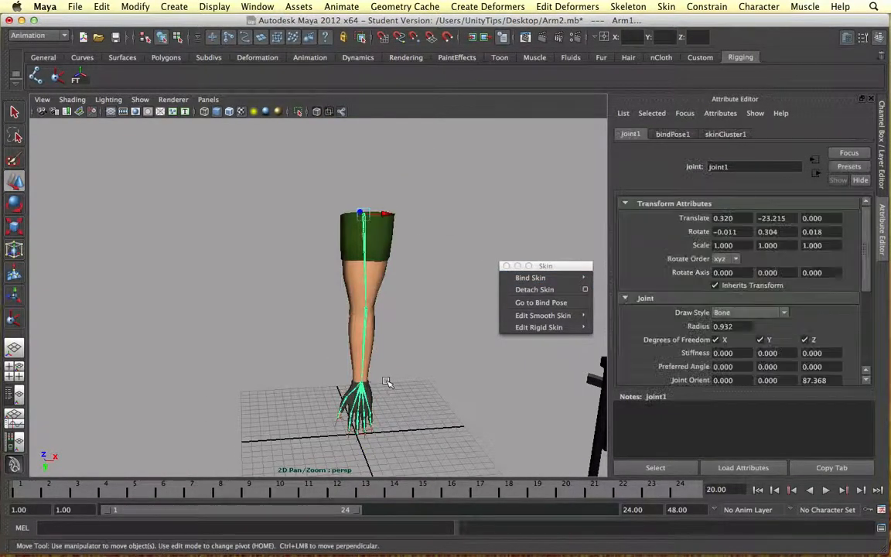
Test how the bound ring finger deforms by moving its IK handle.
alt+right_drag(387, 382, 371, 310)
alt+middle_drag(371, 310, 340, 116)
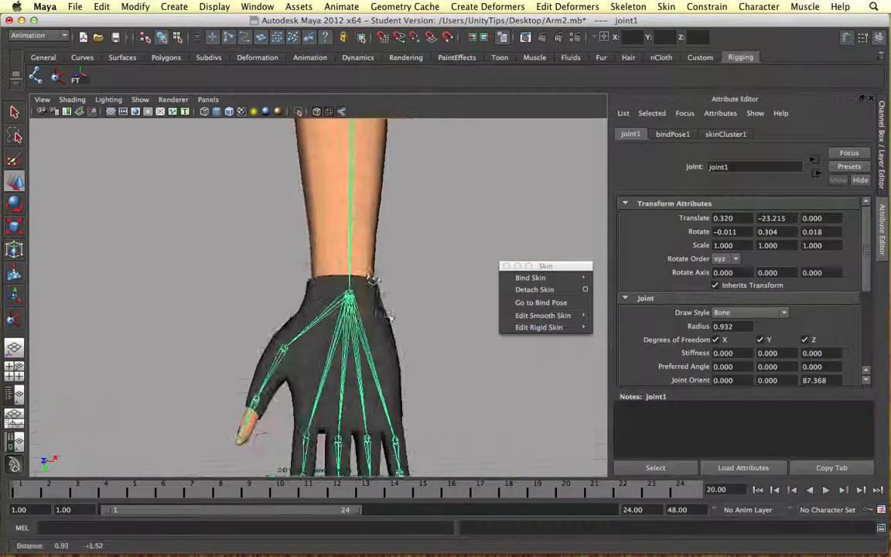
alt+right_drag(341, 116, 363, 201)
click(343, 450)
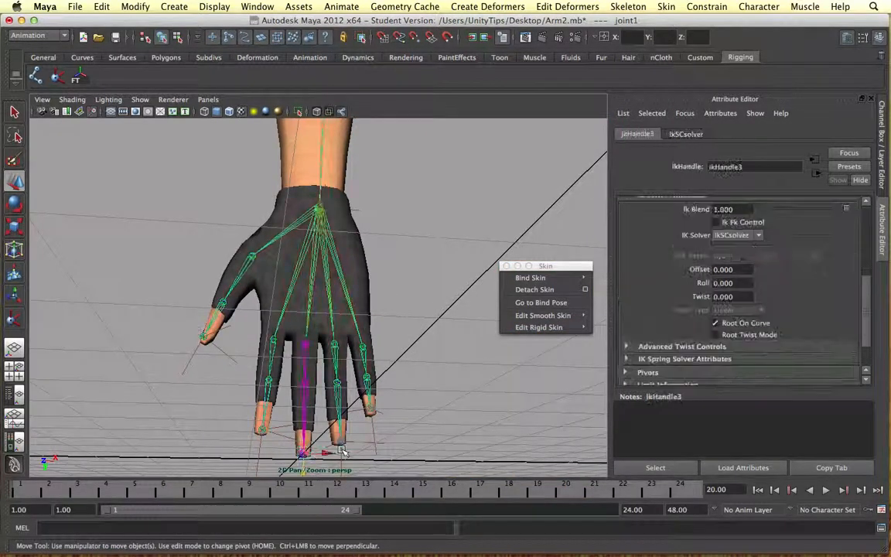
alt+drag(342, 451, 380, 402)
click(379, 402)
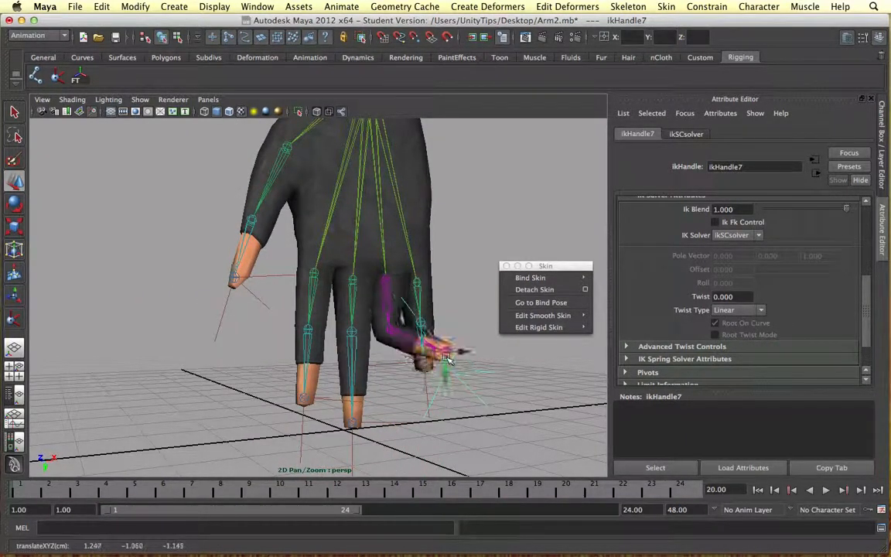
drag(448, 358, 418, 375)
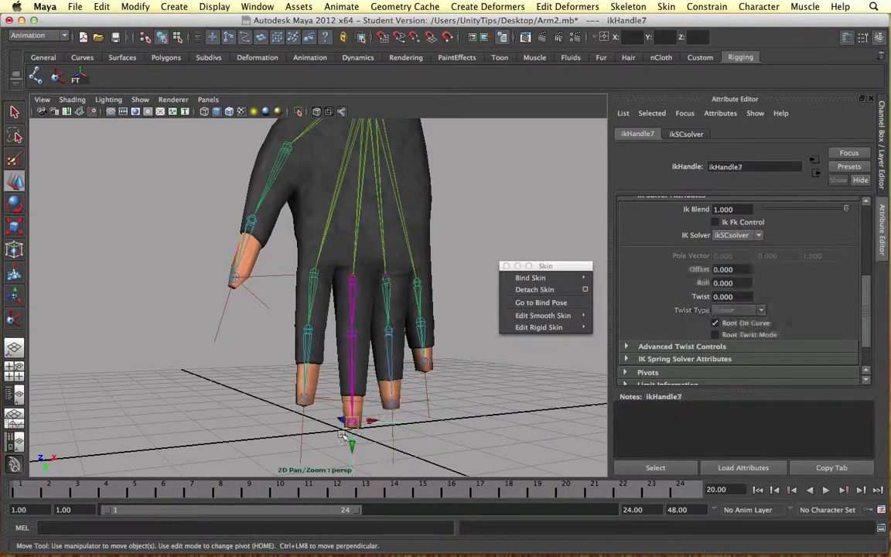
Test how the middle finger deforms by moving its IK handle, and undo the moves.
key(z)
key(z)
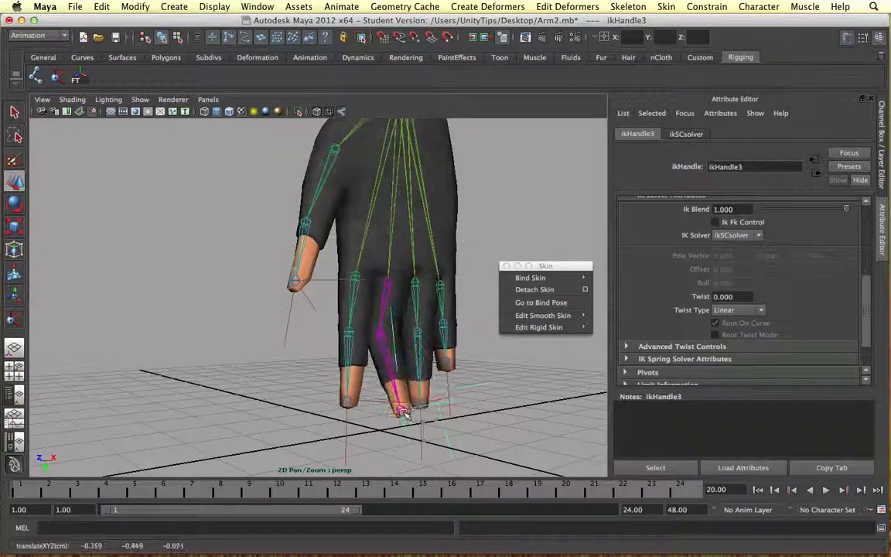
key(z)
key(z)
key(z)
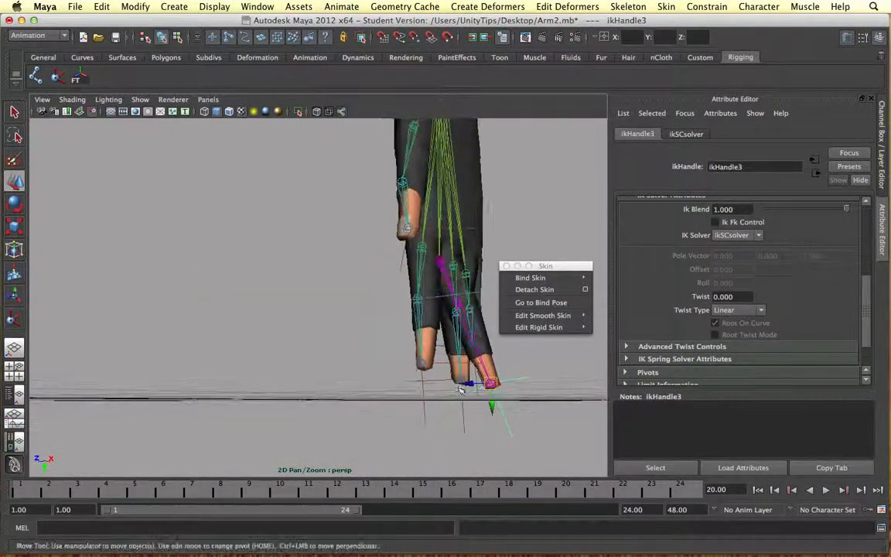
drag(476, 386, 522, 388)
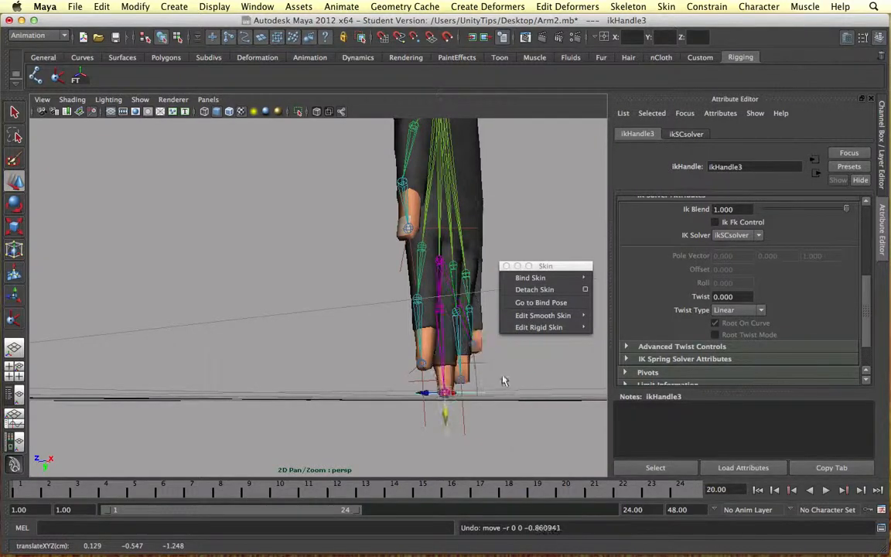
Test the index finger's bend with its IK handle and undo the stray keyframe set on it.
click(368, 328)
alt+drag(369, 328, 163, 365)
click(374, 418)
key(e)
alt+drag(229, 366, 287, 330)
key(s)
key(w)
key(super+z)
key(super+z)
key(super+z)
key(super+z)
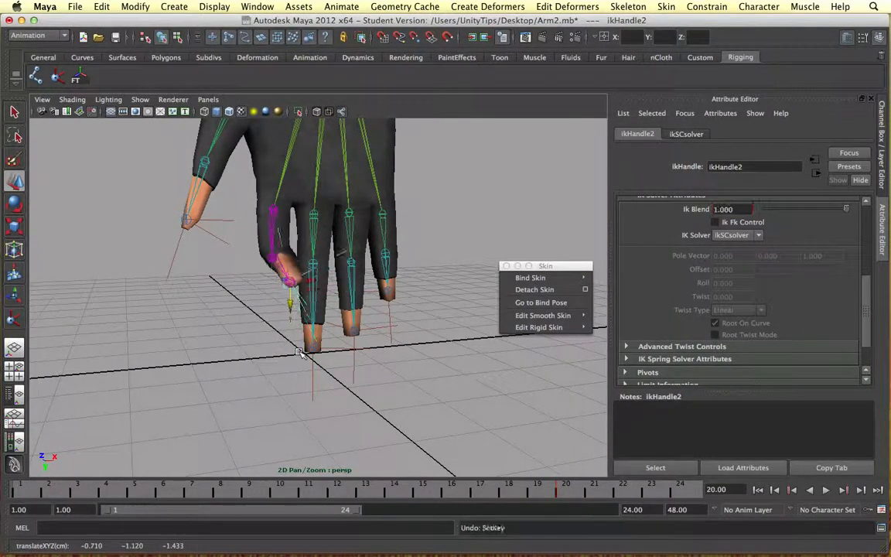
Undo the index finger's IK handle moves to restore its straight pose.
click(240, 334)
alt+drag(241, 335, 290, 338)
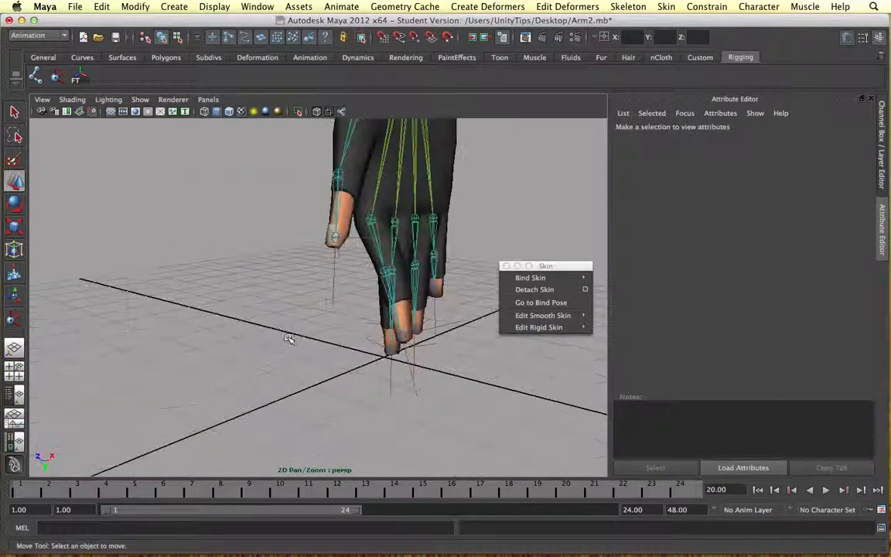
key(super+z)
key(super+z)
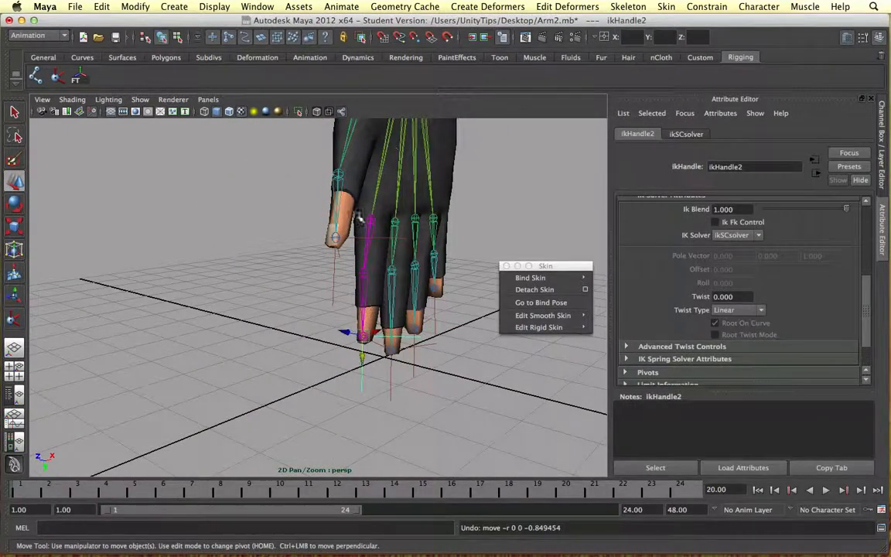
Test how the thumb deforms by moving its IK handle, and undo the move.
alt+drag(395, 278, 380, 310)
click(354, 323)
scroll(379, 310, up, 5)
scroll(377, 309, down, 3)
scroll(377, 310, down, 3)
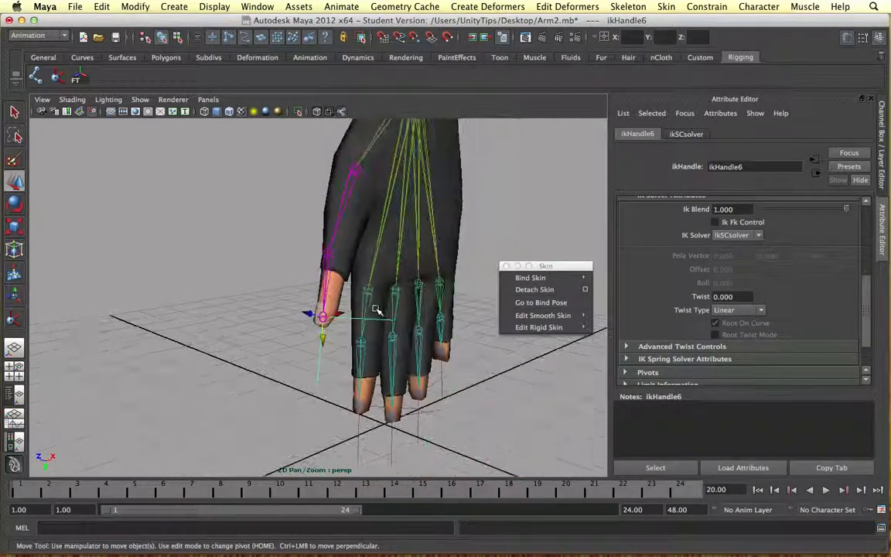
drag(322, 315, 302, 297)
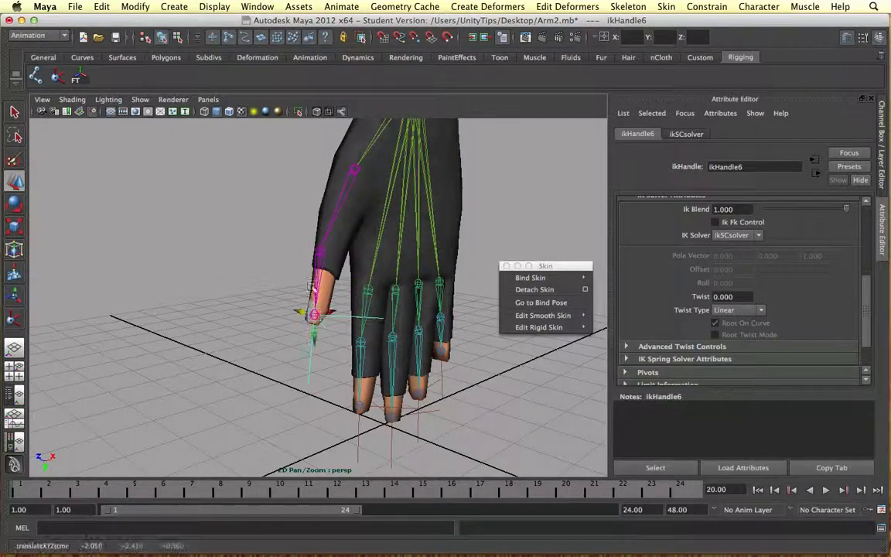
scroll(390, 250, down, 5)
click(340, 369)
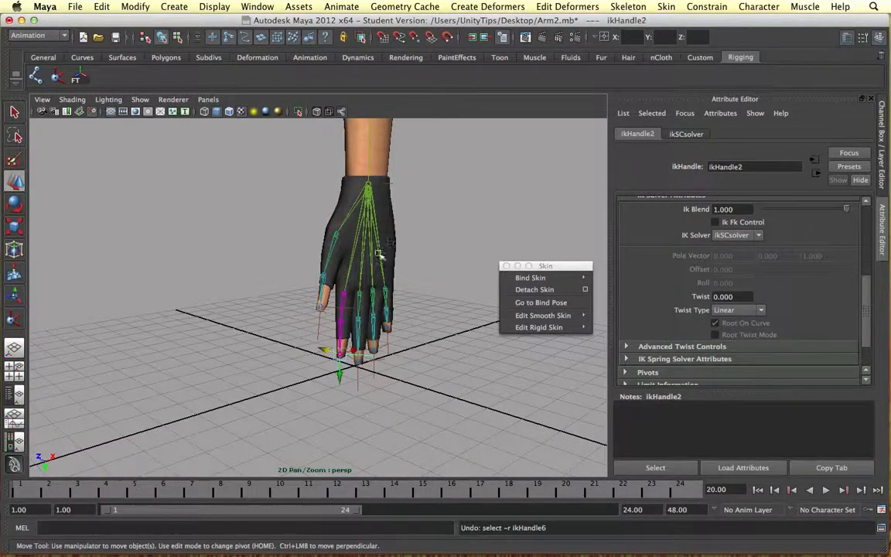
Detach the skin from the root joint and arm mesh, and clear the selection.
scroll(361, 263, up, 5)
alt+middle_drag(358, 265, 330, 359)
scroll(387, 255, down, 7)
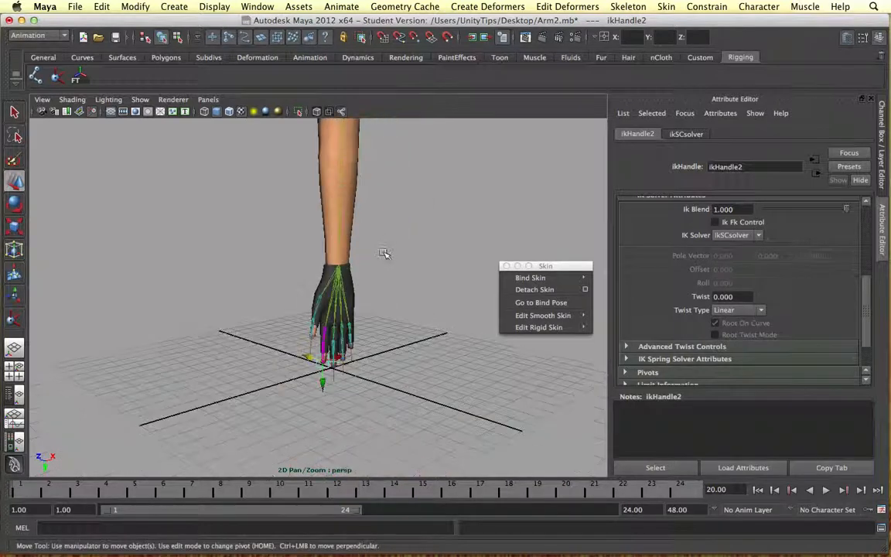
alt+middle_drag(370, 199, 381, 283)
click(357, 257)
shift+click(345, 235)
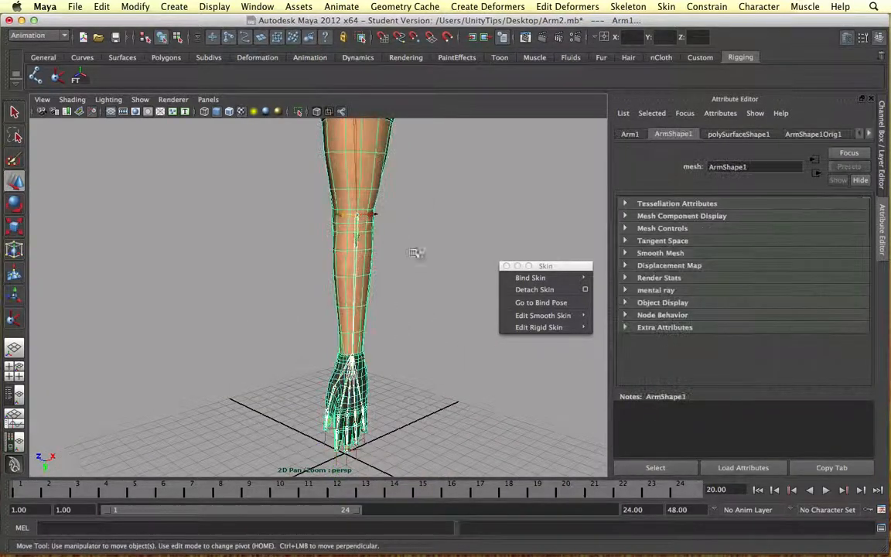
click(538, 291)
scroll(382, 348, up, 5)
alt+middle_drag(382, 349, 371, 247)
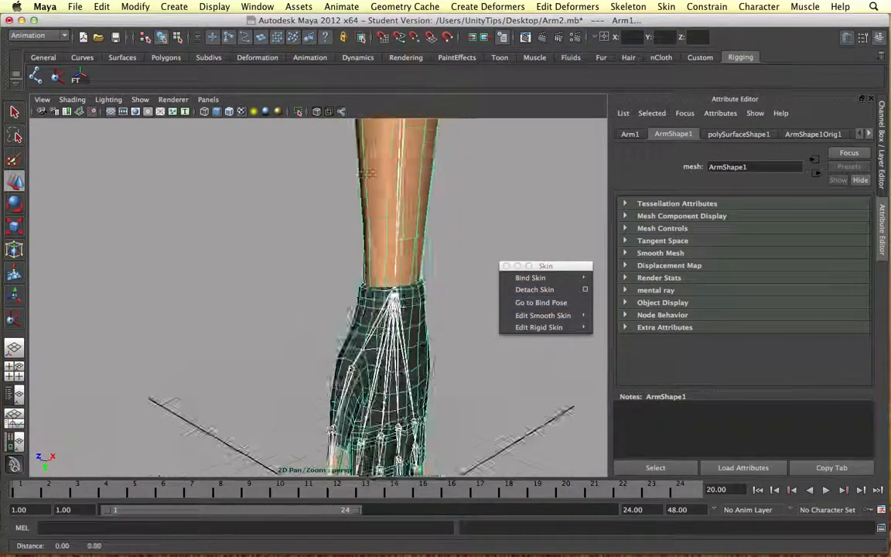
click(328, 298)
Delete the thumb's IK handle.
scroll(328, 299, up, 3)
alt+middle_drag(354, 386, 331, 279)
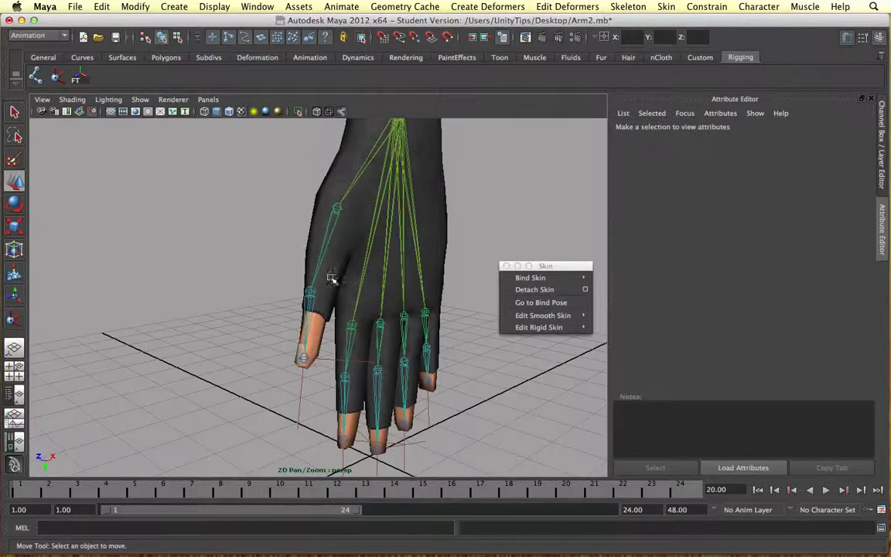
click(302, 380)
key(Delete)
Reposition the thumb's middle joint in side view to line it up with the thumb mesh, and select the tip joint.
alt+drag(331, 296, 404, 270)
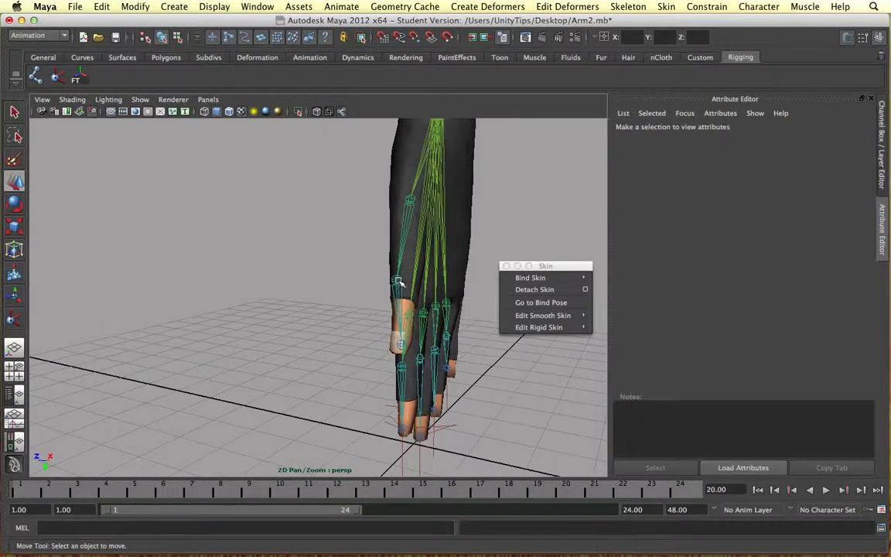
click(397, 284)
alt+middle_drag(397, 283, 418, 286)
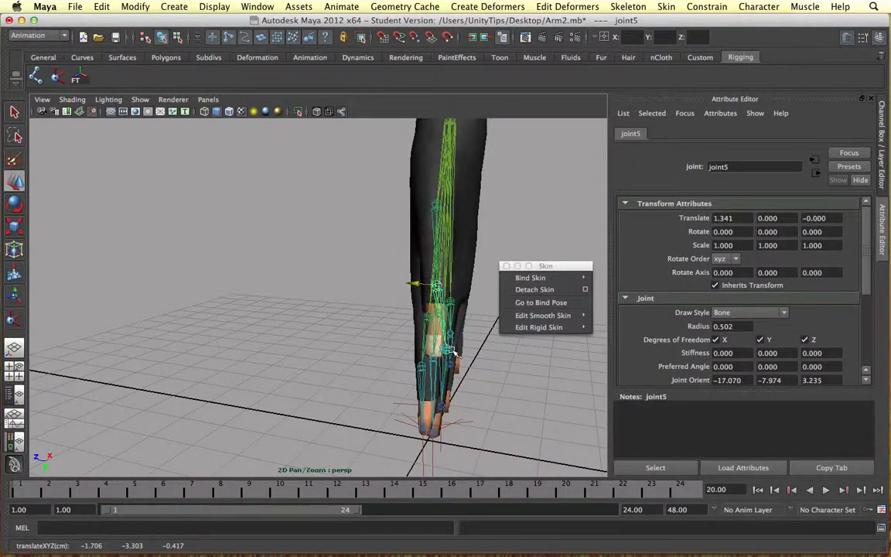
click(430, 349)
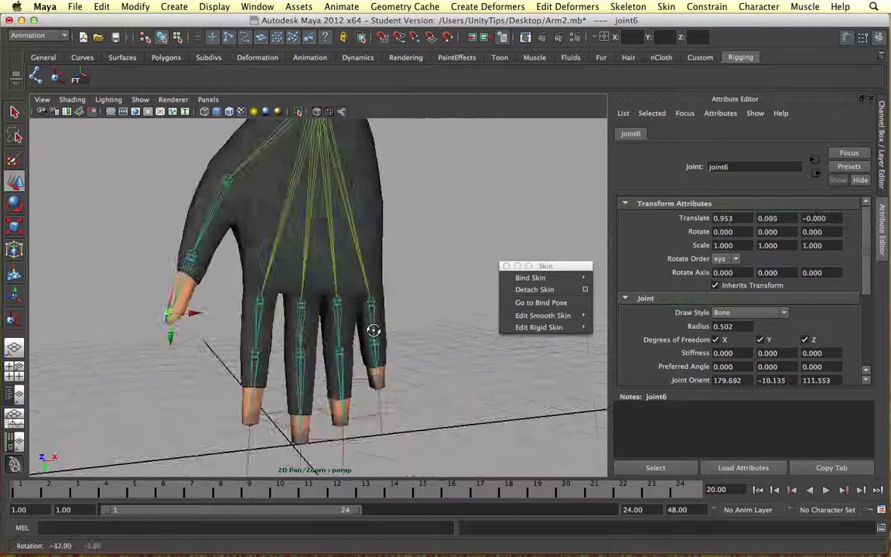
In front view, move the thumb's middle joint slightly outward and its tip joint back inward to the thumb's tip.
alt+right_drag(372, 330, 370, 300)
scroll(369, 300, up, 5)
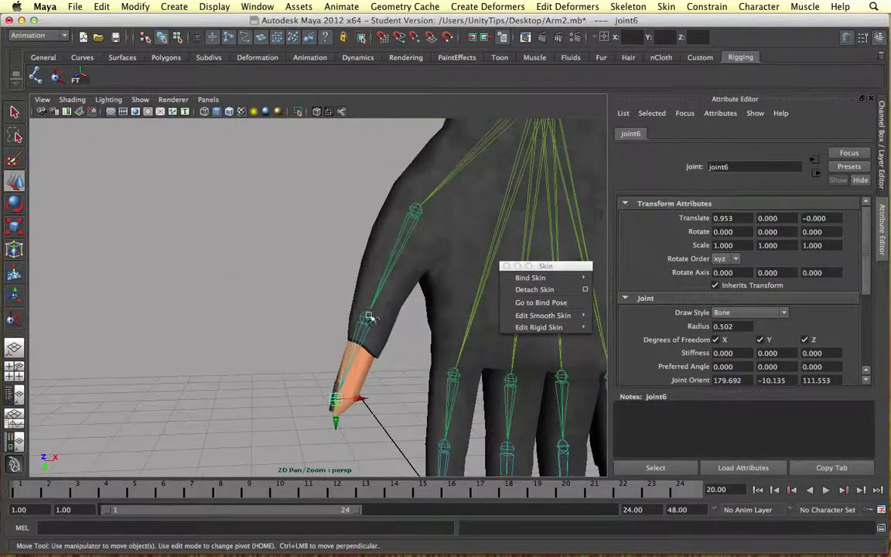
drag(365, 317, 357, 314)
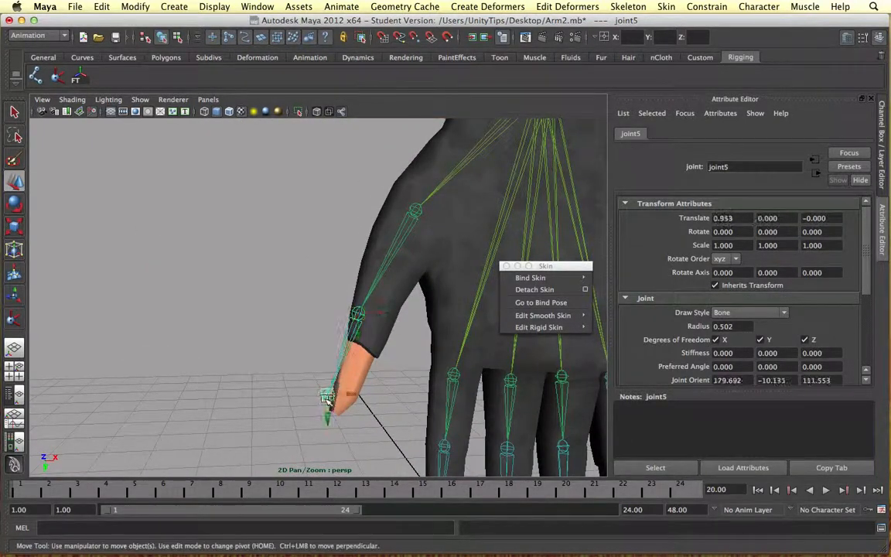
drag(345, 398, 367, 400)
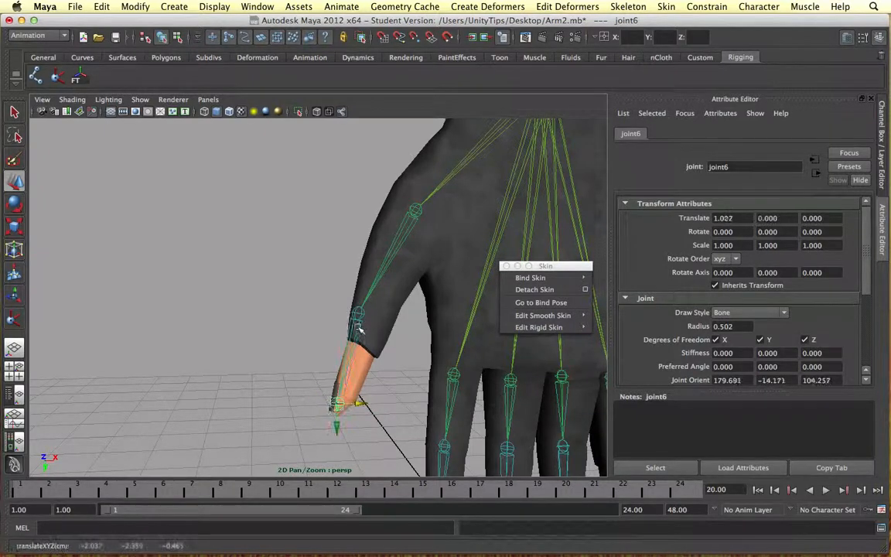
Move the thumb's middle joint to about -0.38 cm and its tip joint to about -0.44 cm in Z, undoing one unwanted move.
alt+drag(422, 306, 376, 291)
click(372, 286)
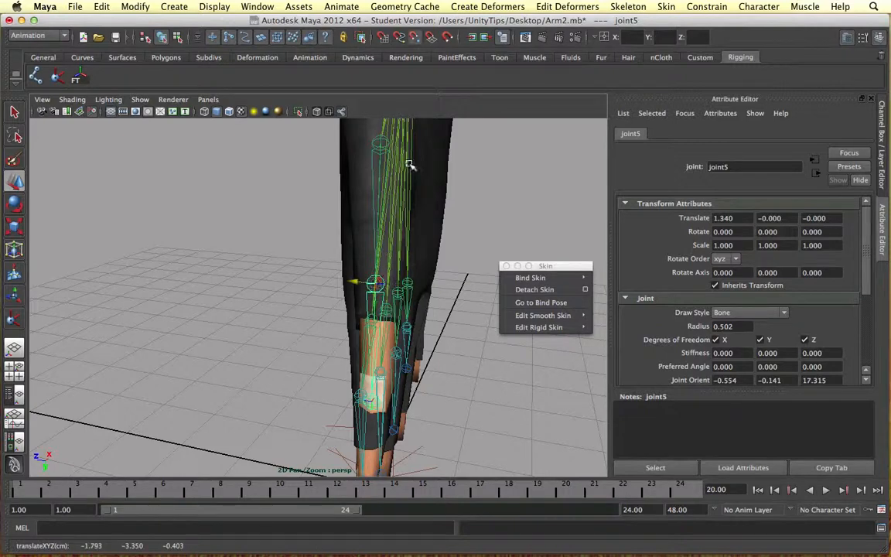
middle_drag(410, 165, 378, 145)
key(z)
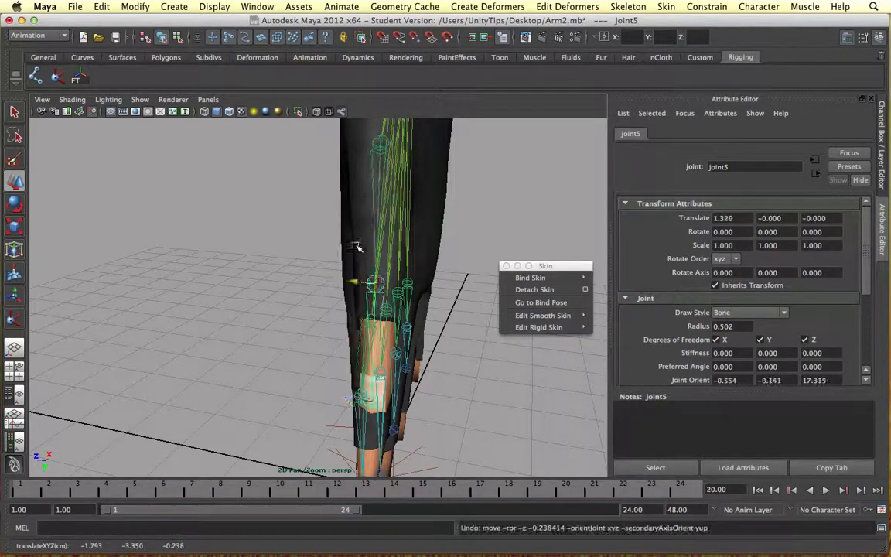
mouse_move(362, 283)
alt+mouse_down()
mouse_move(396, 288)
mouse_move(361, 285)
alt+mouse_up()
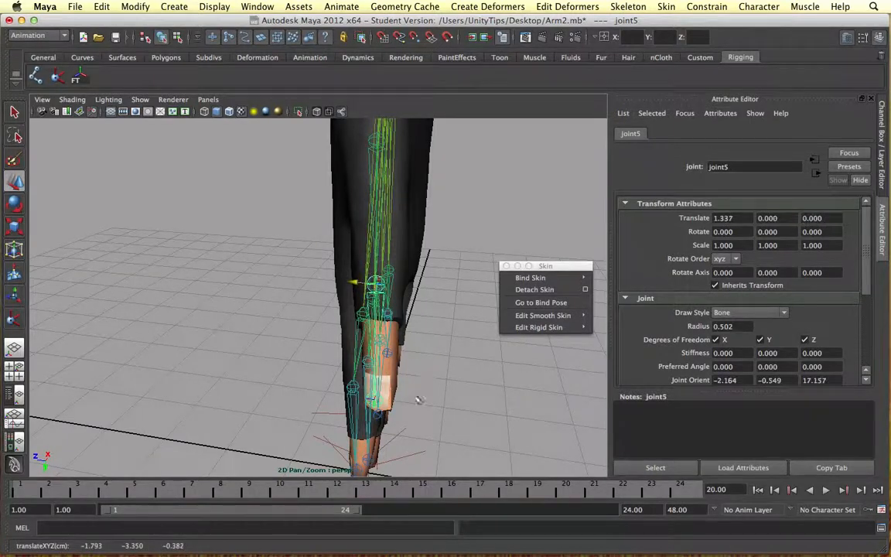
click(355, 395)
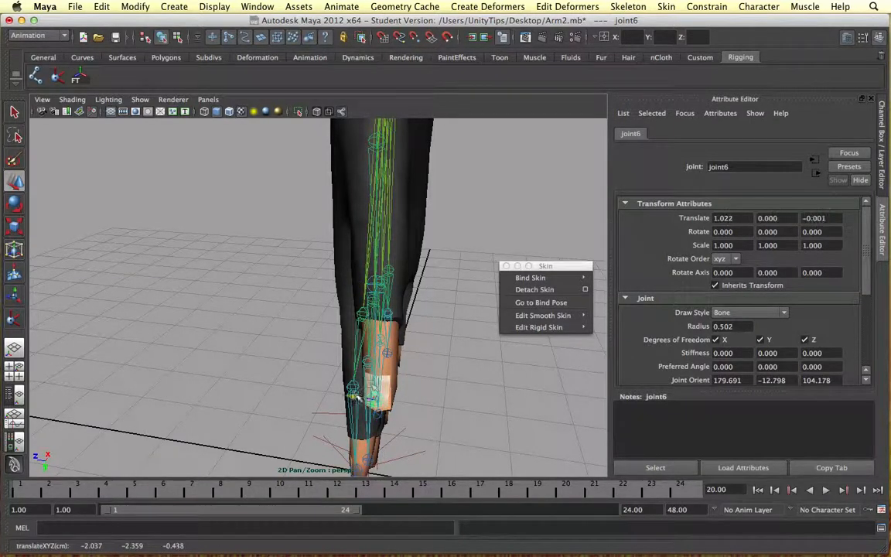
Fine-tune the sideways positions of the thumb's middle and tip joints to fit them inside the thumb mesh.
alt+drag(359, 397, 303, 354)
drag(300, 389, 339, 270)
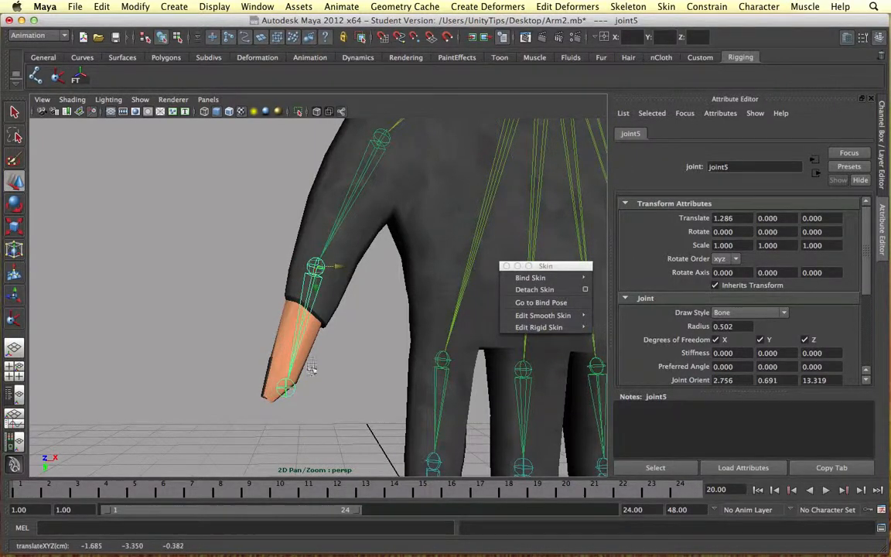
click(286, 385)
drag(287, 384, 296, 386)
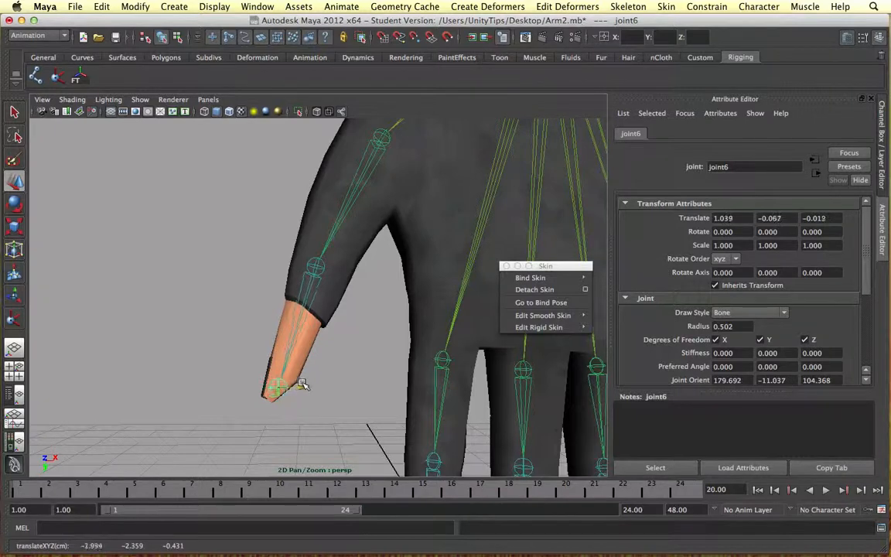
click(321, 266)
drag(319, 266, 335, 267)
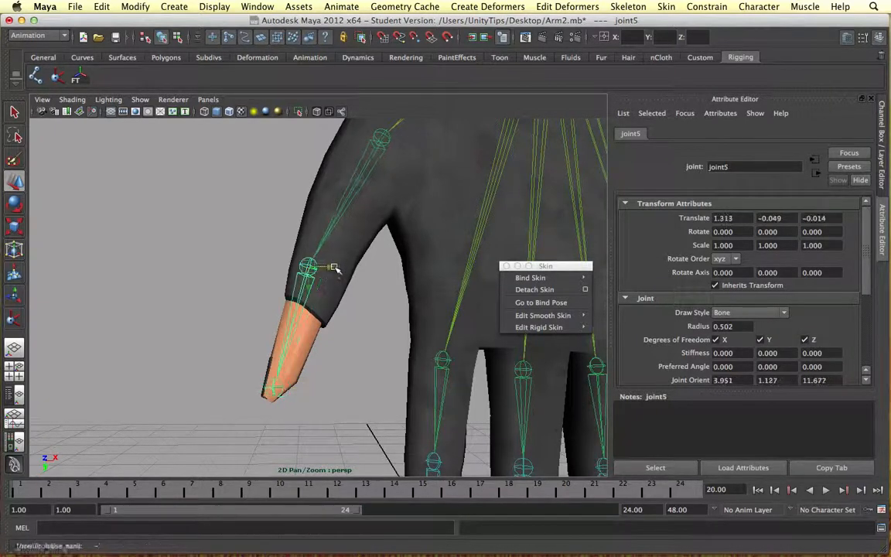
Select the thumb's base joint and reposition it in front view to fit inside the base of the thumb mesh.
click(282, 389)
alt+drag(283, 389, 359, 224)
click(367, 200)
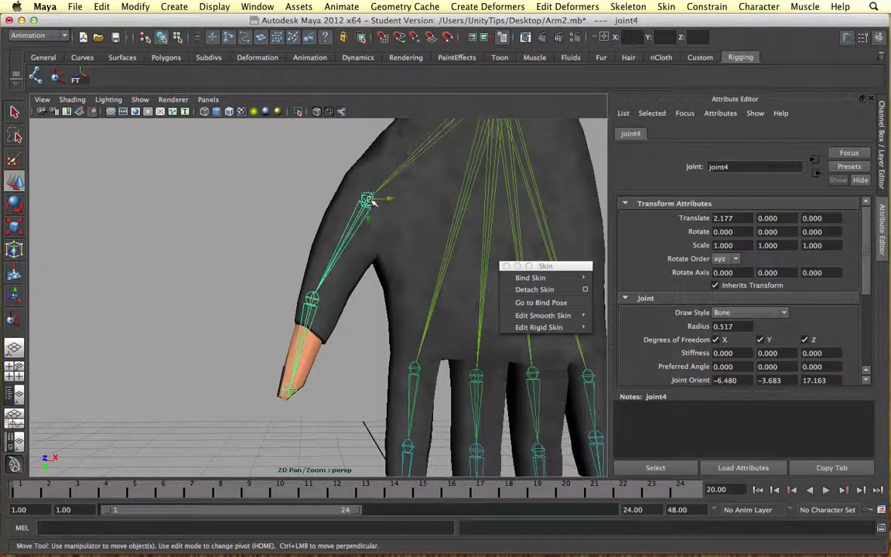
key(space)
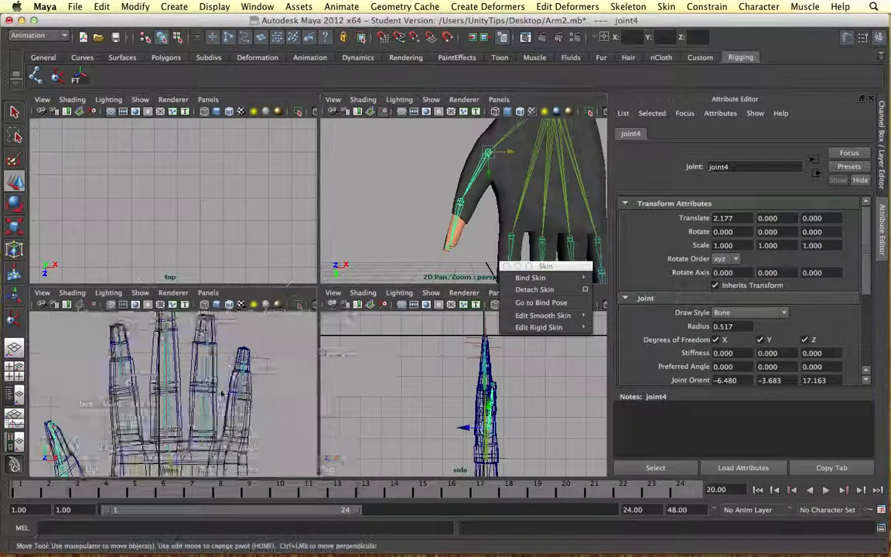
key(space)
alt+middle_drag(296, 304, 371, 263)
drag(267, 387, 277, 404)
In front view, move the thumb's middle joint inward along the thumb and its tip joint out toward the end of the thumb mesh.
click(210, 278)
drag(210, 279, 236, 316)
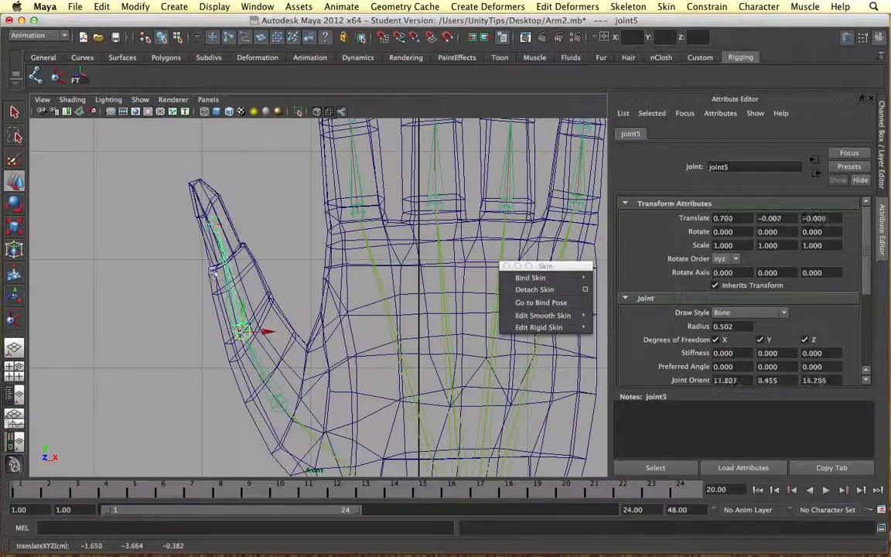
click(218, 222)
drag(220, 222, 209, 206)
In perspective view, fine-tune the thumb's middle joint to about -1.65, -3.55, -0.38 cm and clear the selection.
key(space)
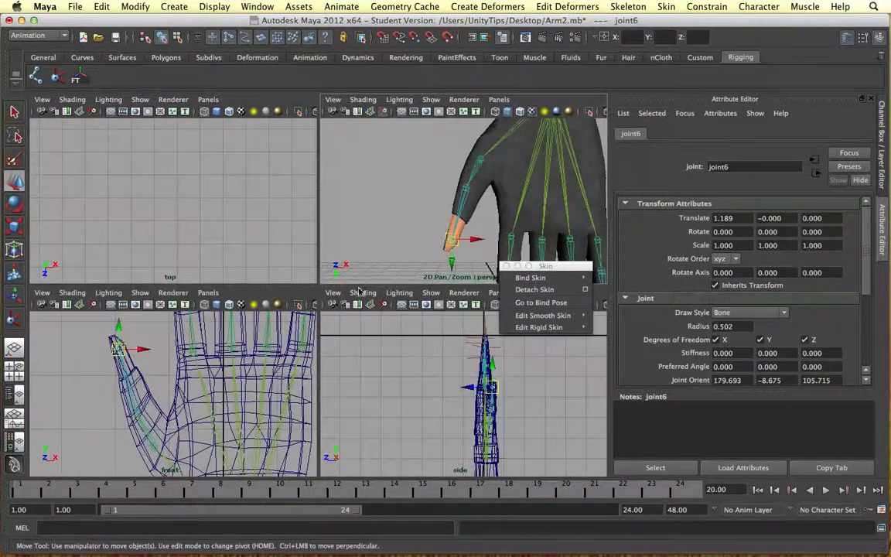
key(space)
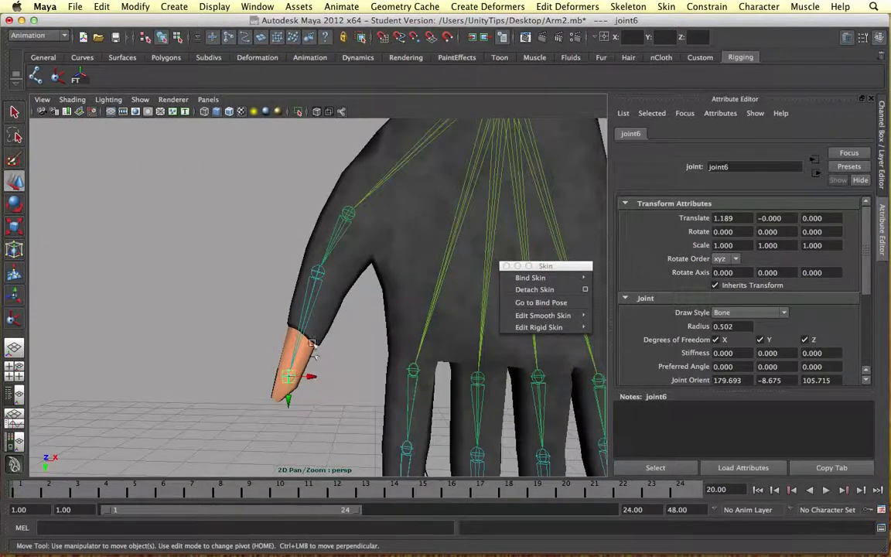
click(315, 272)
drag(318, 271, 318, 280)
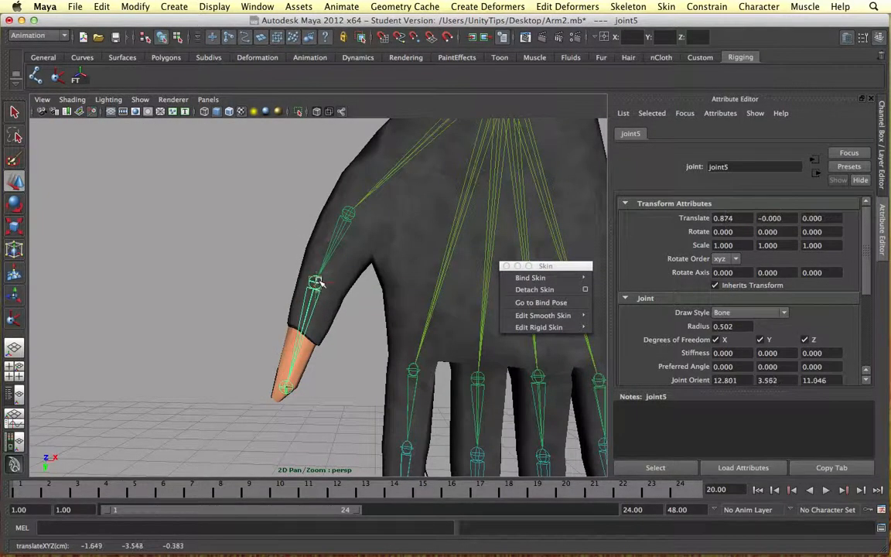
click(331, 313)
alt+drag(363, 328, 239, 149)
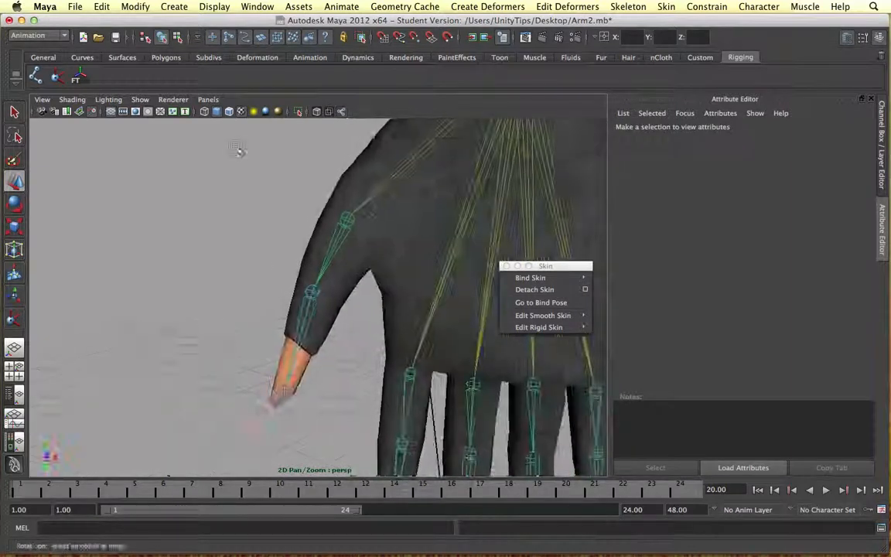
Create an IK handle from the thumb's base joint to its tip joint.
click(59, 76)
click(345, 218)
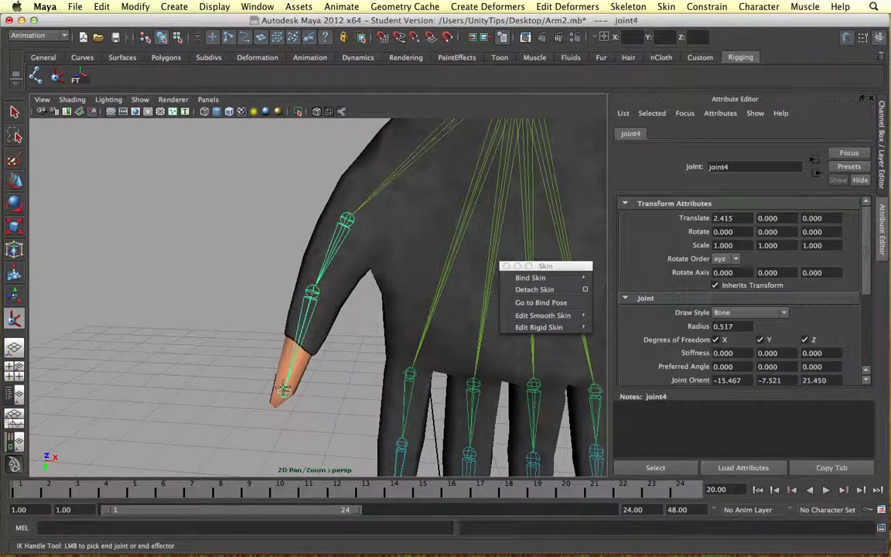
click(284, 390)
alt+drag(324, 342, 354, 342)
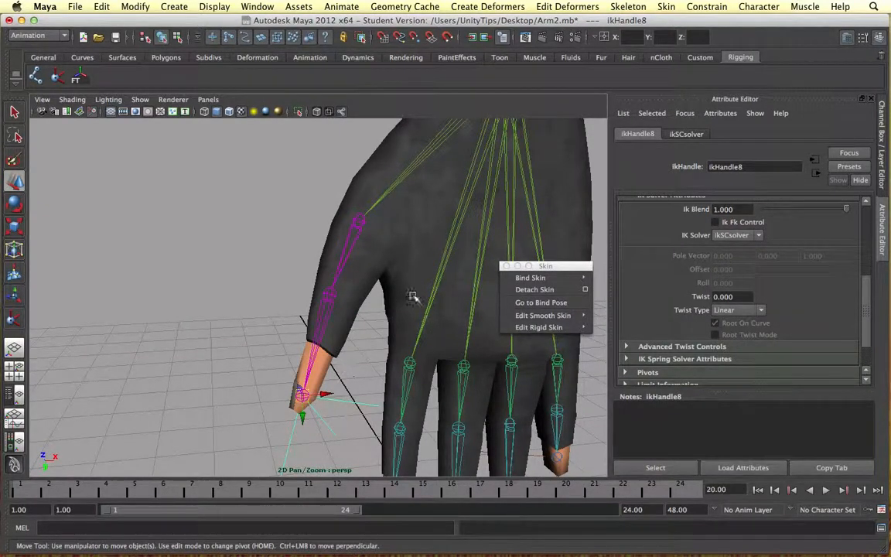
Try to smooth bind the arm mesh with no joint selected.
click(424, 251)
mouse_move(534, 278)
click(619, 279)
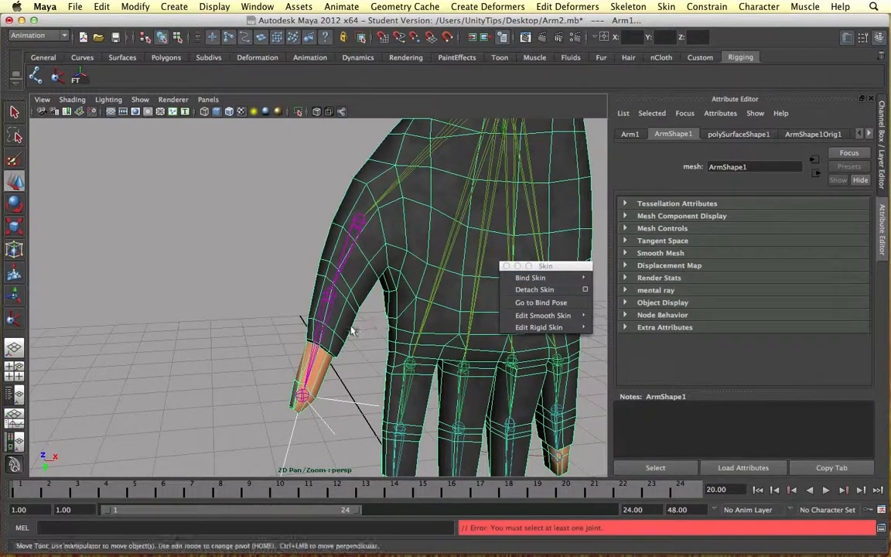
Select the skeleton's root joint at the top of the arm together with the arm mesh, and smooth bind them.
alt+middle_drag(328, 248, 296, 284)
scroll(378, 247, down, 10)
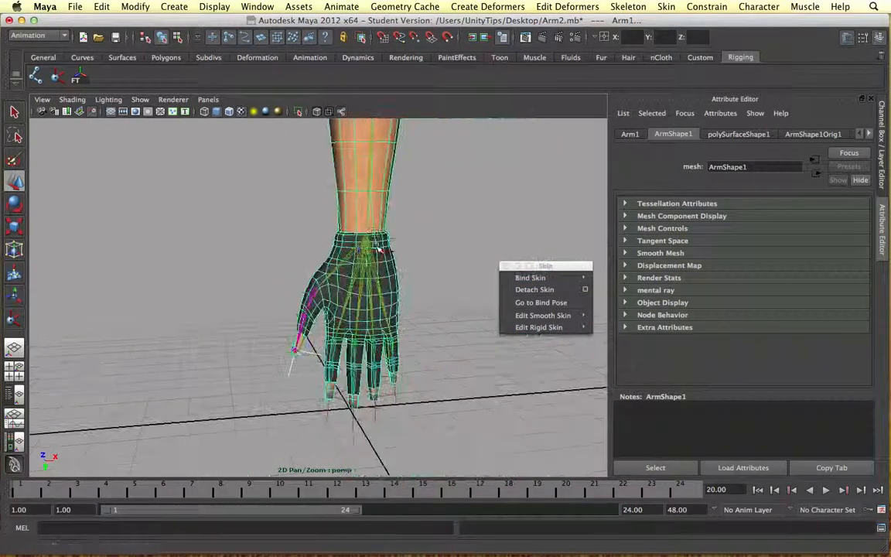
alt+middle_drag(370, 162, 360, 218)
alt+middle_drag(369, 164, 381, 225)
click(354, 158)
click(354, 165)
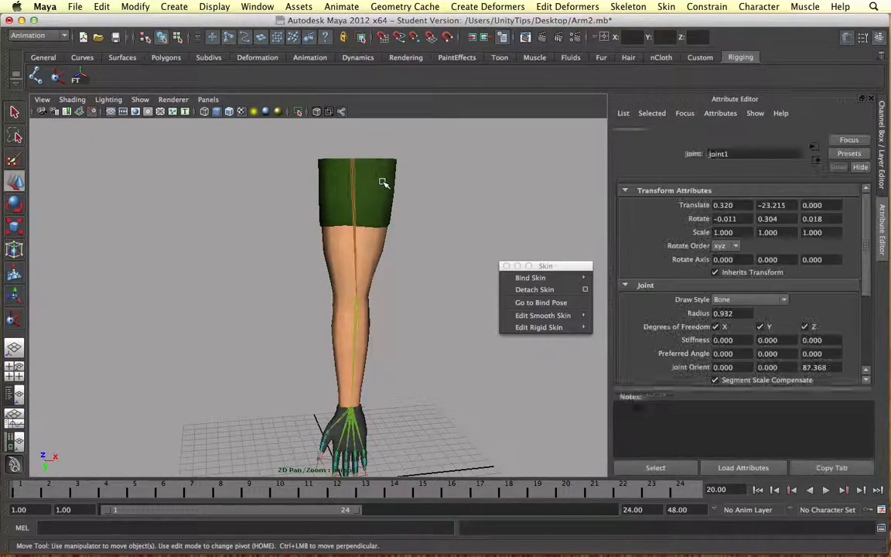
shift+click(384, 179)
mouse_move(524, 279)
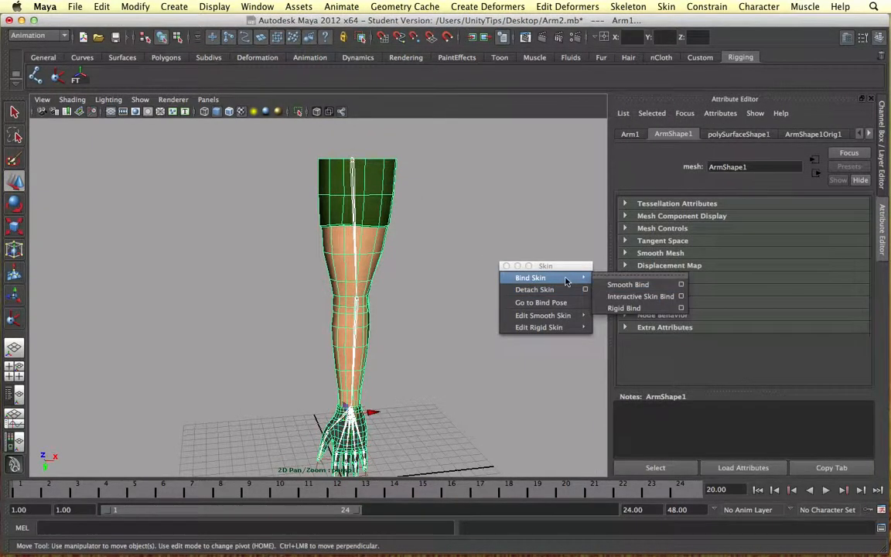
click(619, 285)
Test the thumb's bend by moving its IK handle across the palm, and undo the test moves.
alt+right_drag(370, 378, 354, 255)
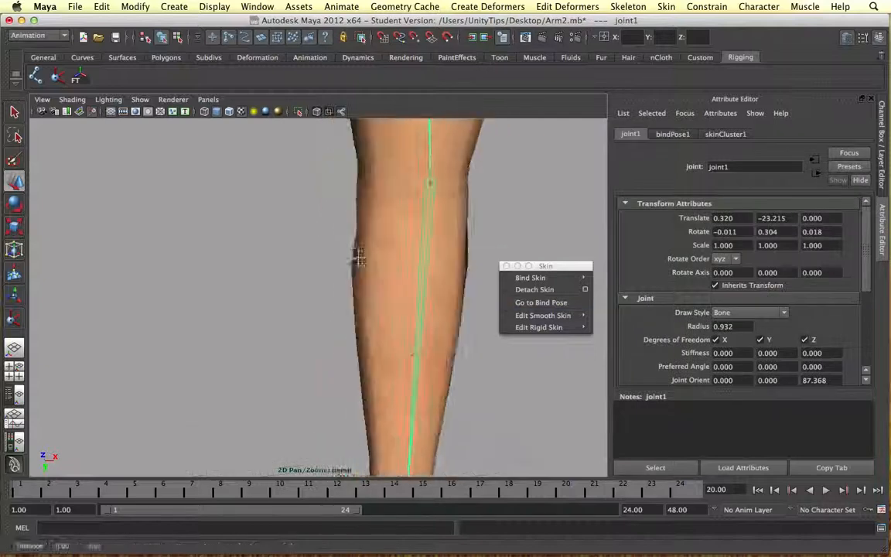
mouse_move(354, 254)
alt+middle_down()
mouse_move(433, 232)
mouse_move(496, 261)
alt+middle_up()
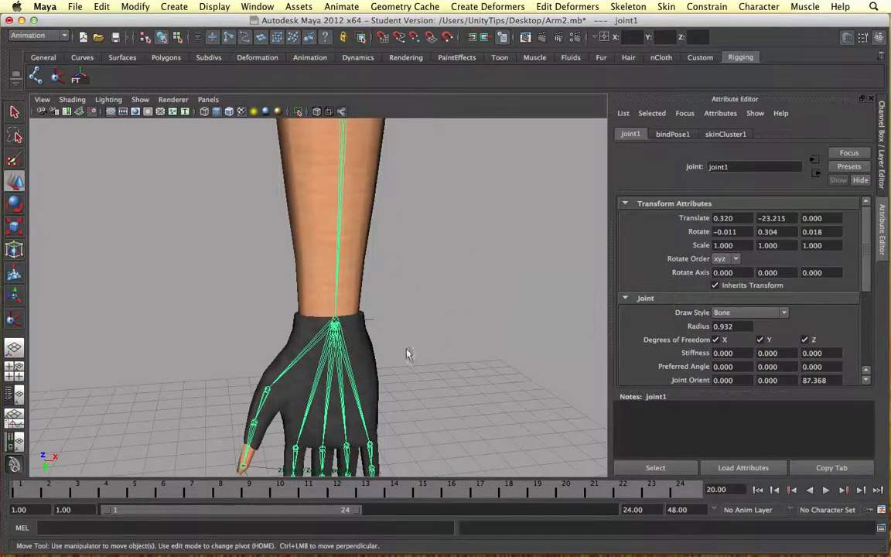
alt+drag(408, 355, 383, 265)
alt+right_drag(383, 264, 222, 378)
click(237, 378)
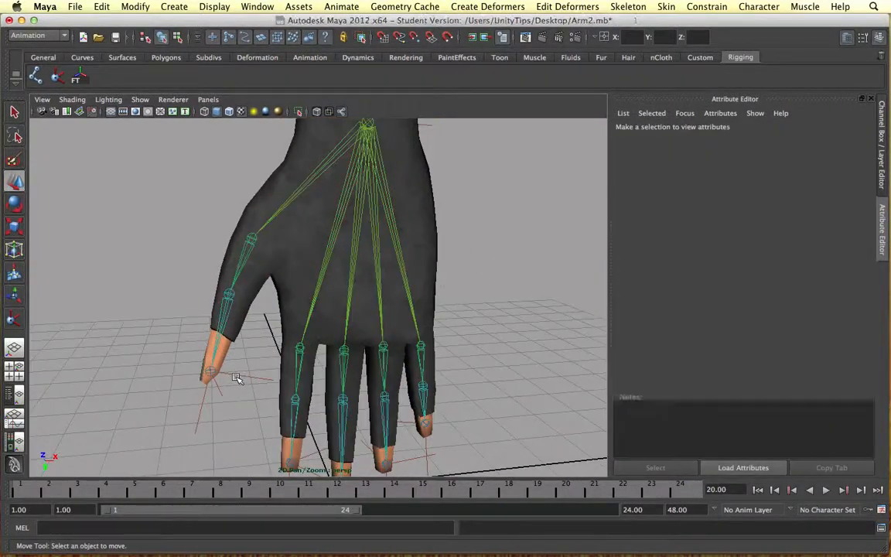
click(238, 373)
drag(232, 372, 288, 382)
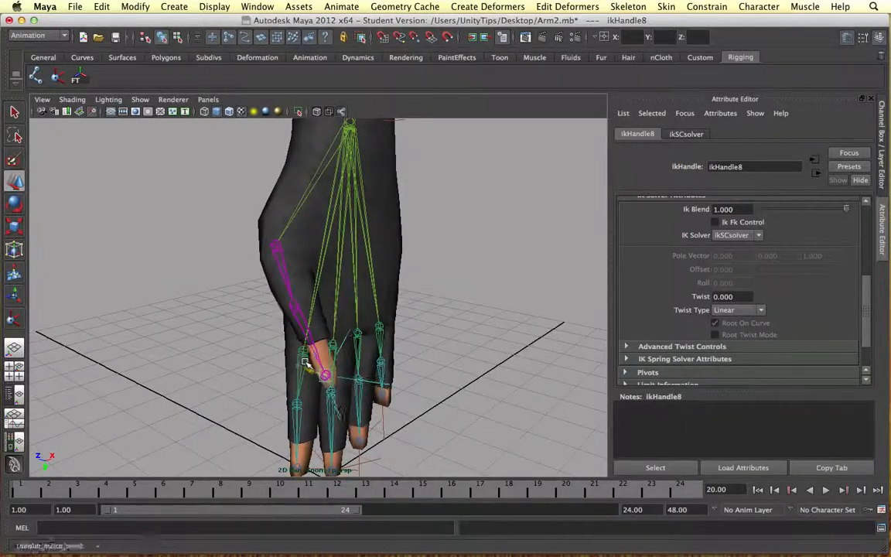
key(z)
key(z)
key(z)
Try moving the thumb's base joint on the bound skeleton, and undo the changes.
click(274, 246)
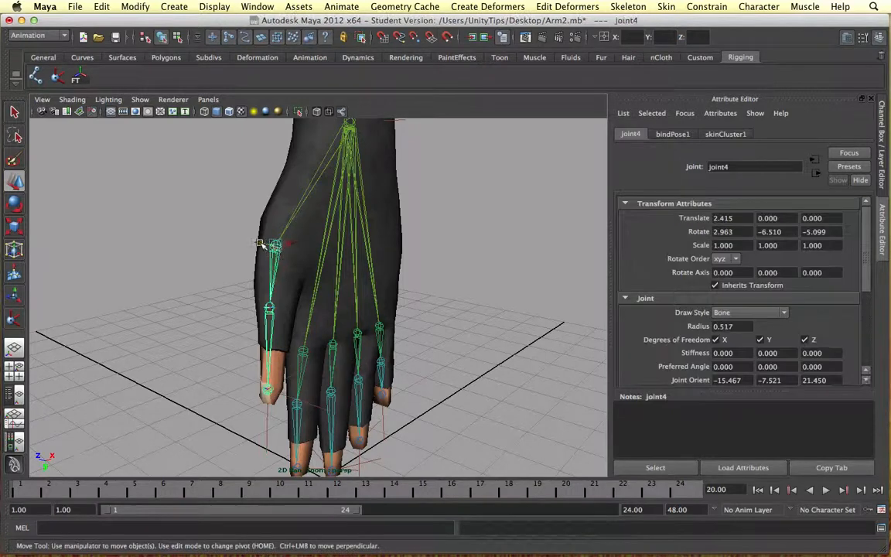
mouse_move(261, 244)
mouse_down()
mouse_move(293, 251)
mouse_move(263, 245)
mouse_up()
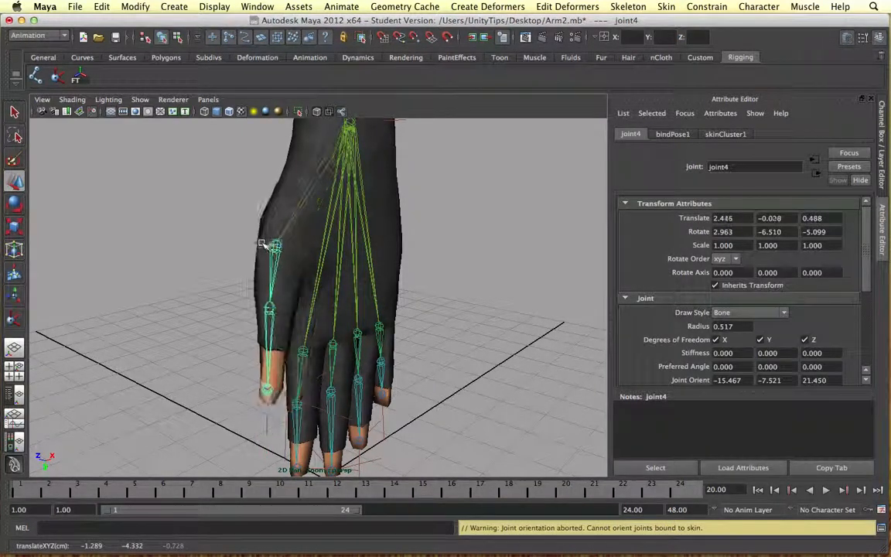
key(z)
key(z)
click(221, 255)
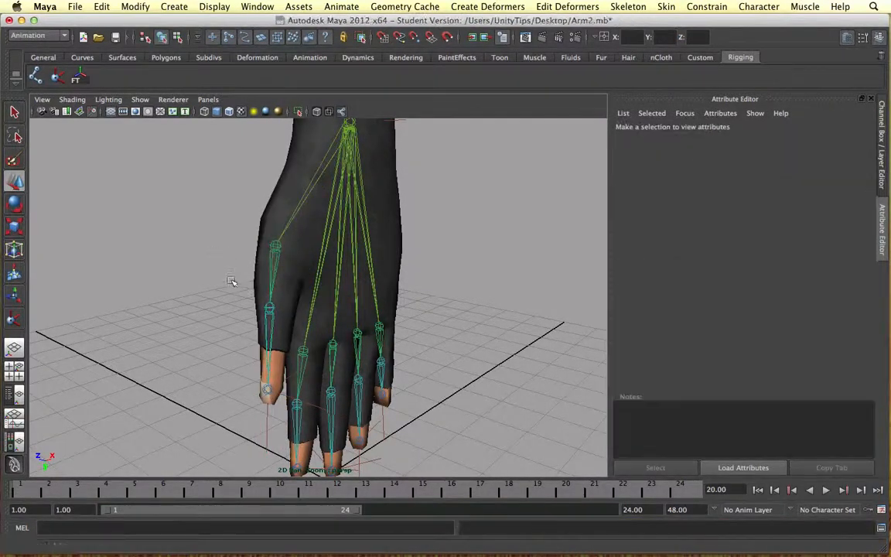
alt+drag(234, 281, 206, 294)
key(z)
key(z)
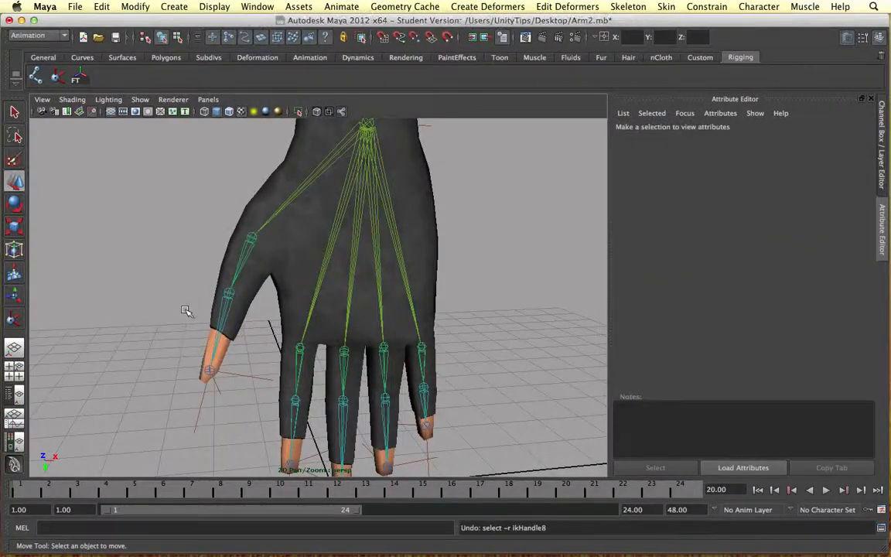
Frame the whole scene and save the arm file.
key(a)
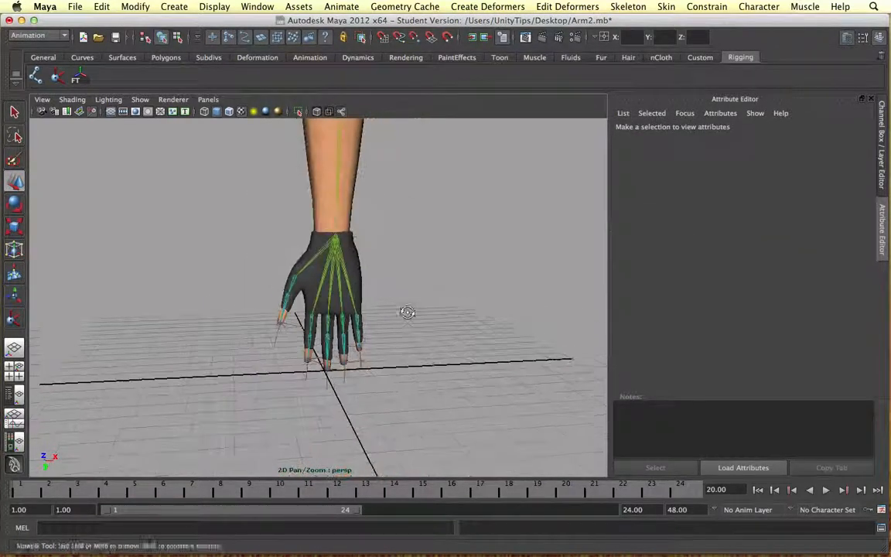
key(super+s)
click(405, 309)
alt+drag(405, 304, 358, 331)
Select the wrist's IK handle and move it slightly to test how the whole arm follows.
click(326, 317)
key(e)
alt+right_drag(368, 328, 336, 325)
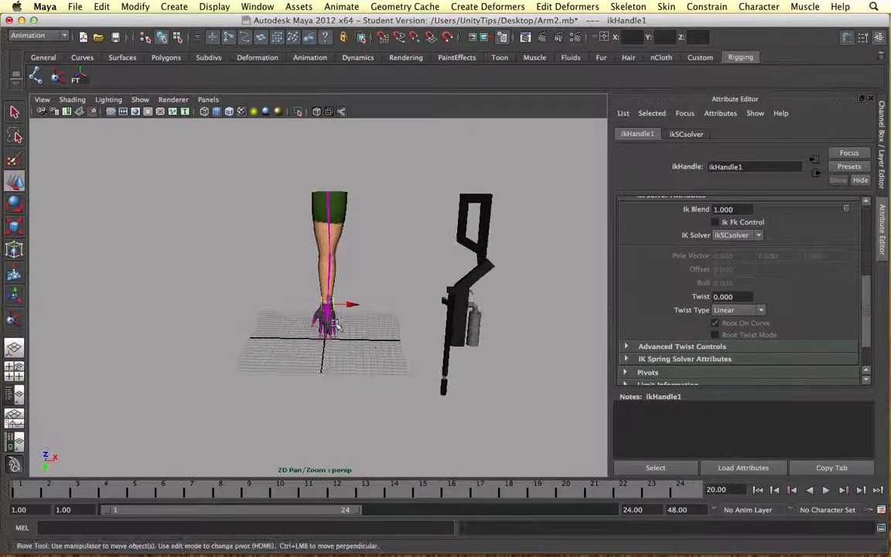
mouse_move(331, 303)
mouse_down()
mouse_move(300, 296)
mouse_move(276, 271)
mouse_move(296, 303)
mouse_move(302, 260)
mouse_move(320, 256)
mouse_move(302, 303)
mouse_move(316, 309)
mouse_move(301, 293)
mouse_move(325, 309)
mouse_move(333, 304)
mouse_move(325, 309)
mouse_up()
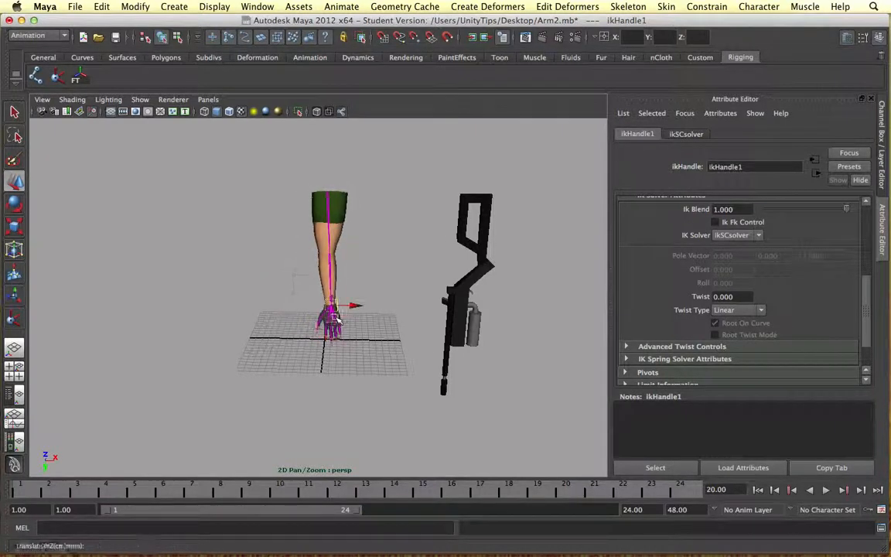
Create a letter T text curve and move it sideways from the middle finger to below the thumb.
key(f)
alt+right_drag(322, 313, 407, 342)
alt+middle_drag(407, 342, 361, 230)
alt+right_drag(360, 230, 252, 288)
click(255, 284)
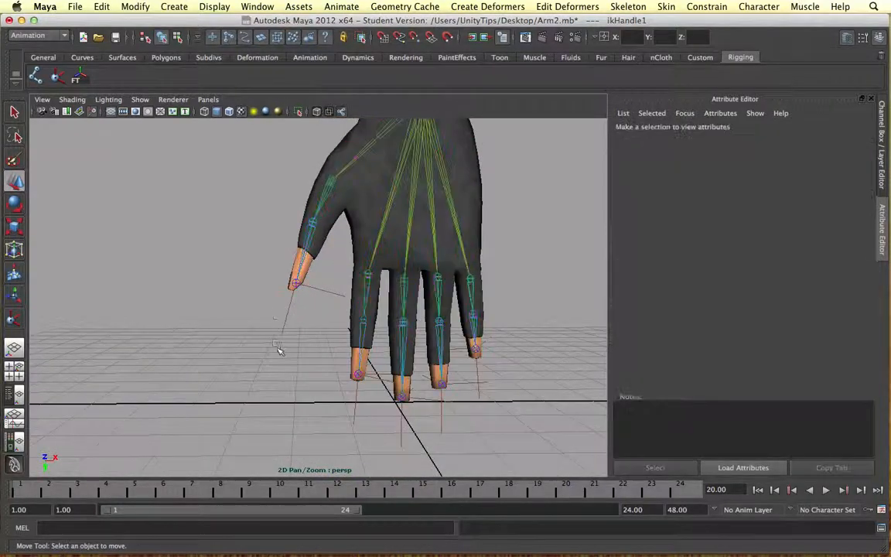
click(173, 6)
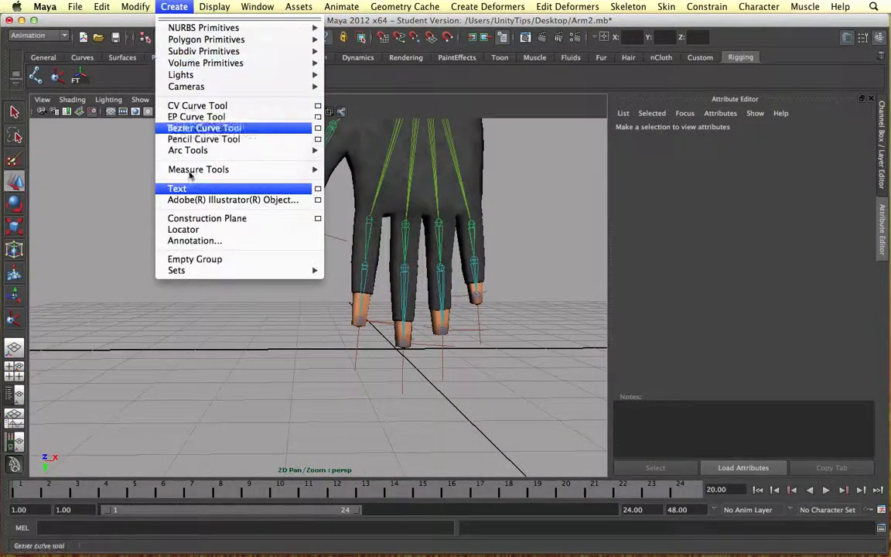
click(176, 190)
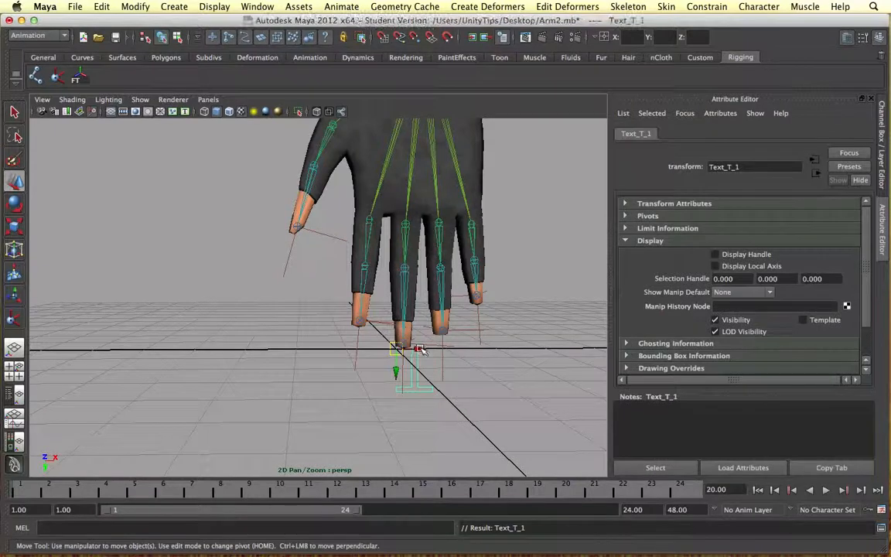
drag(417, 350, 291, 346)
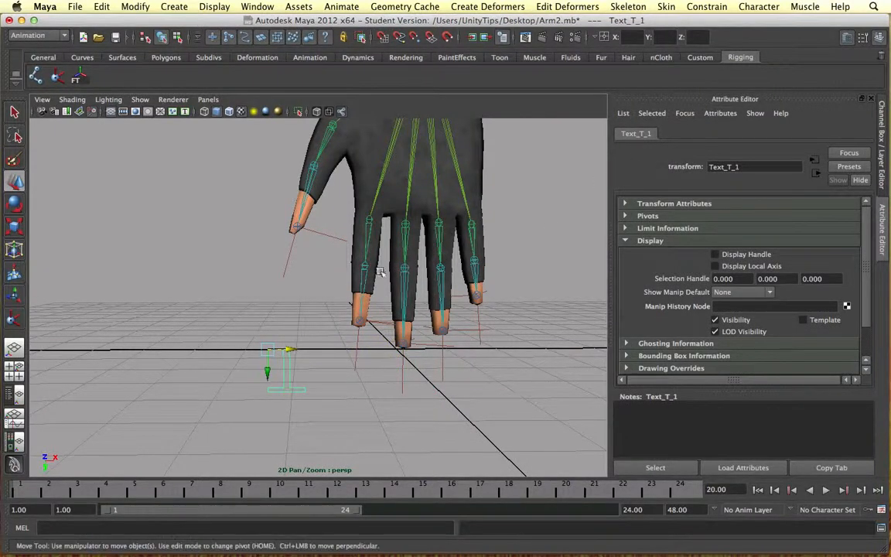
Rotate the T upright about Z, center its pivot, and raise it near the thumb tip, at X about -2.94 and Y about -1.16 cm.
key(e)
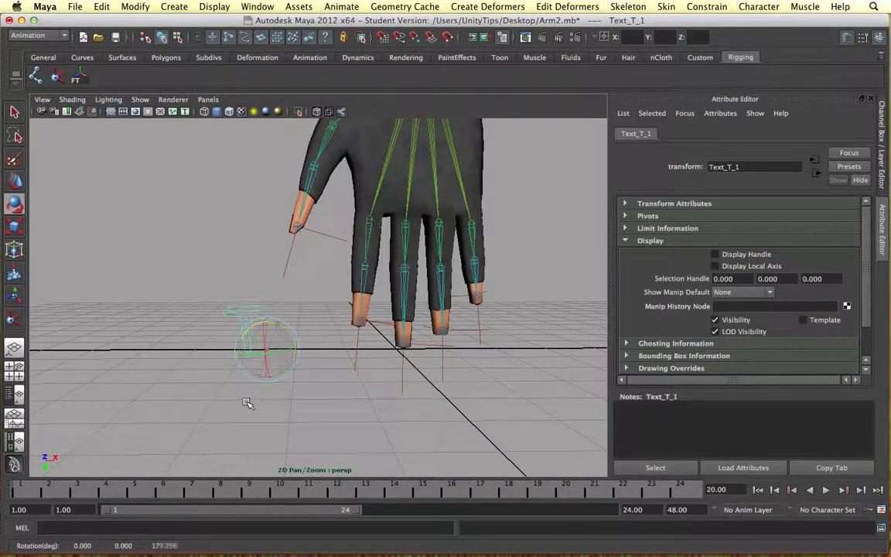
click(137, 6)
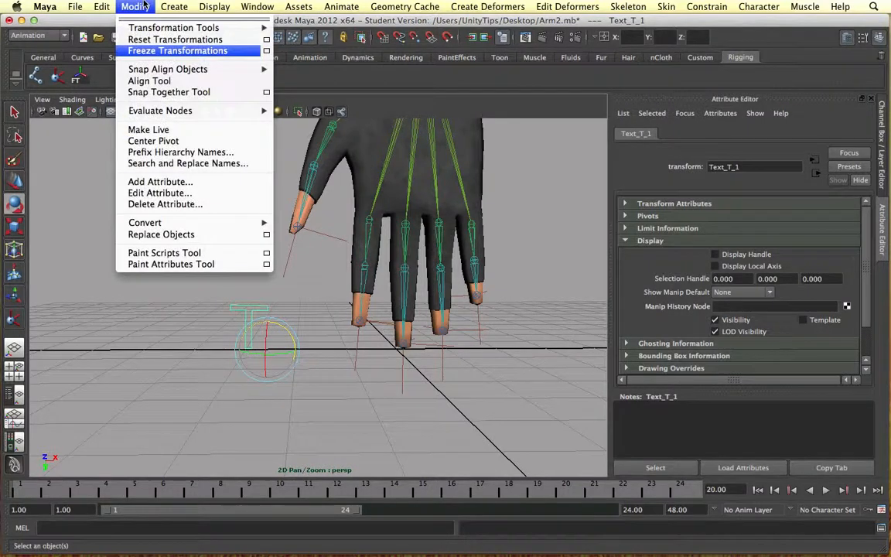
click(158, 140)
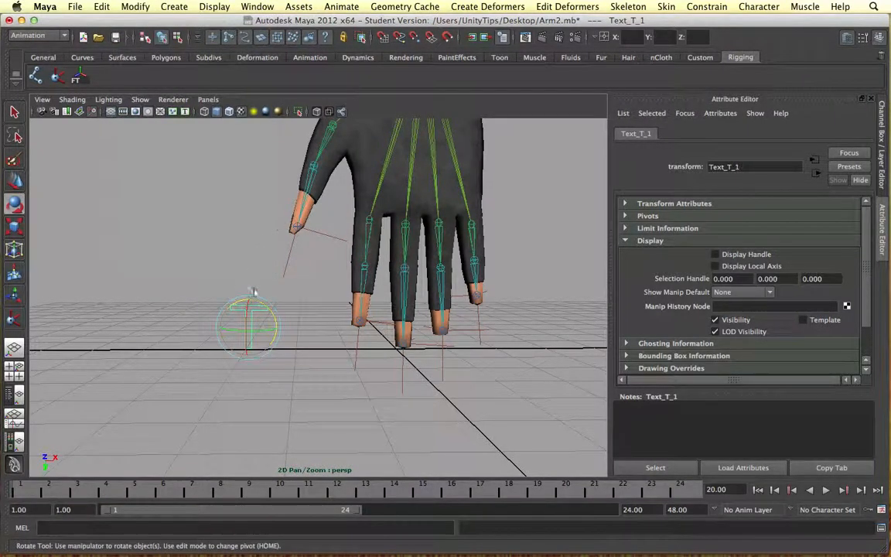
key(w)
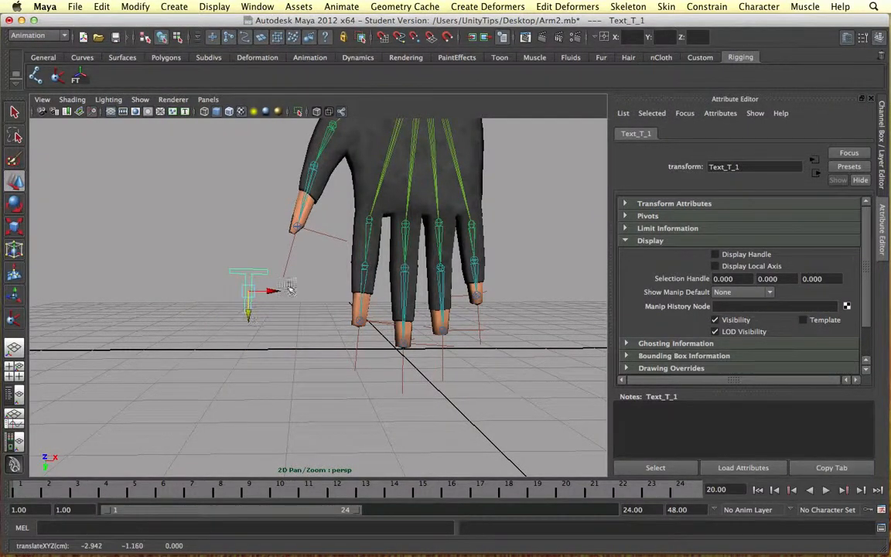
Show the T text's hierarchy in the Hypergraph and ungroup it twice to free the letter curve from Text_T_1 and Char_T_1.
alt+drag(287, 288, 318, 288)
scroll(710, 246, down, 2)
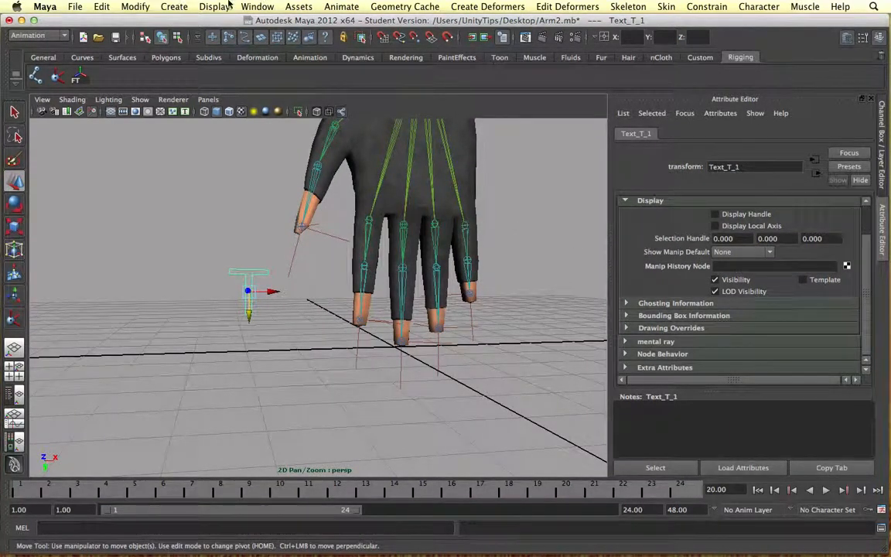
click(256, 6)
click(294, 122)
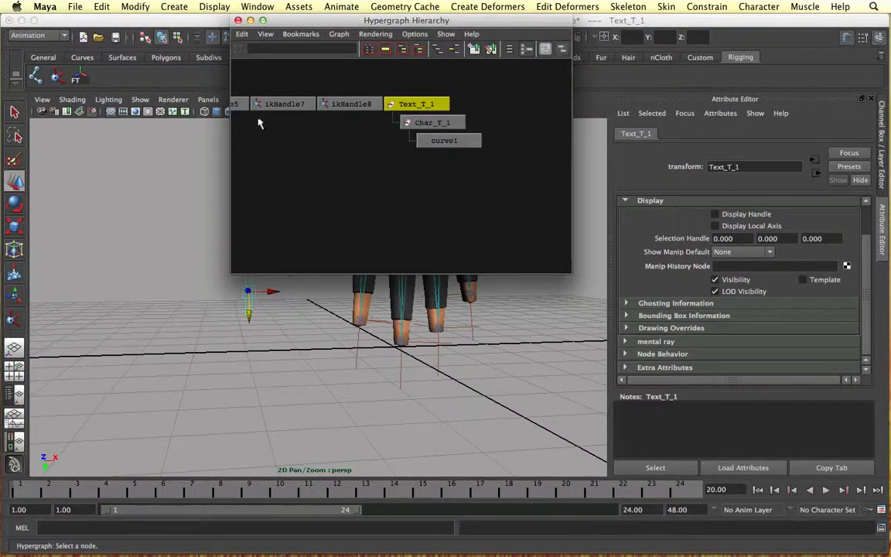
click(101, 6)
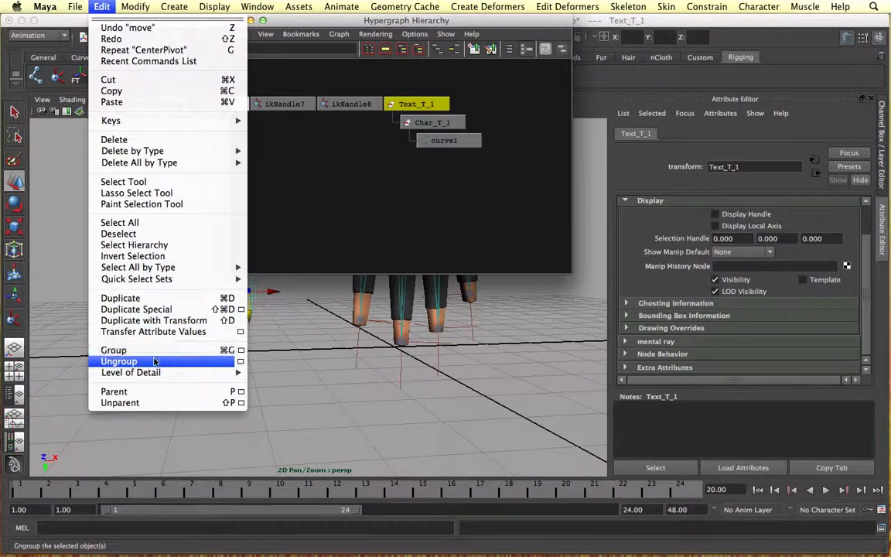
click(123, 361)
click(127, 6)
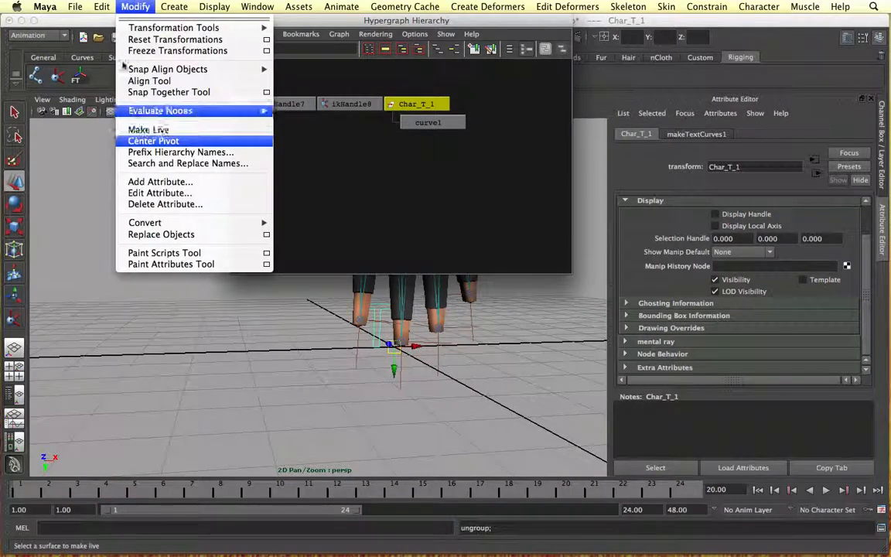
mouse_move(101, 6)
click(124, 360)
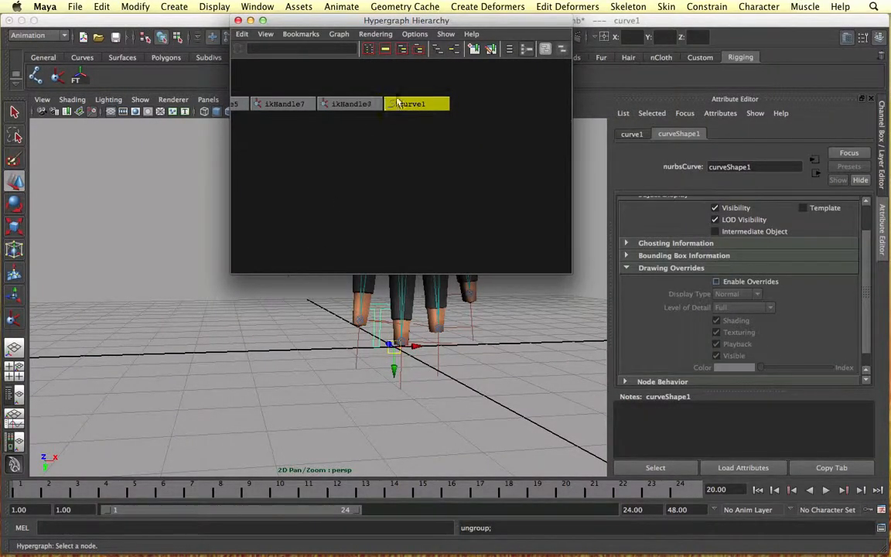
click(239, 20)
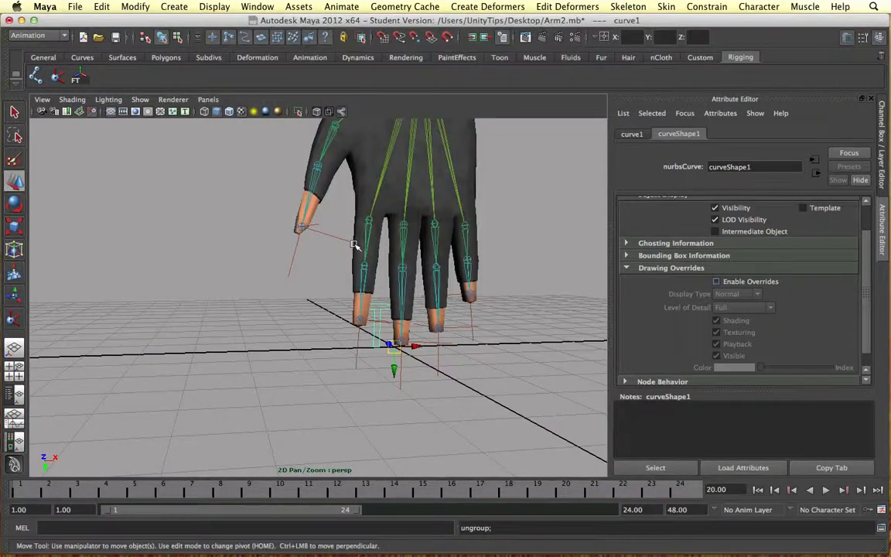
Delete the T curve, undo the deletion, and move the curve back beneath the thumb tip.
key(Delete)
key(ctrl+z)
drag(410, 350, 299, 333)
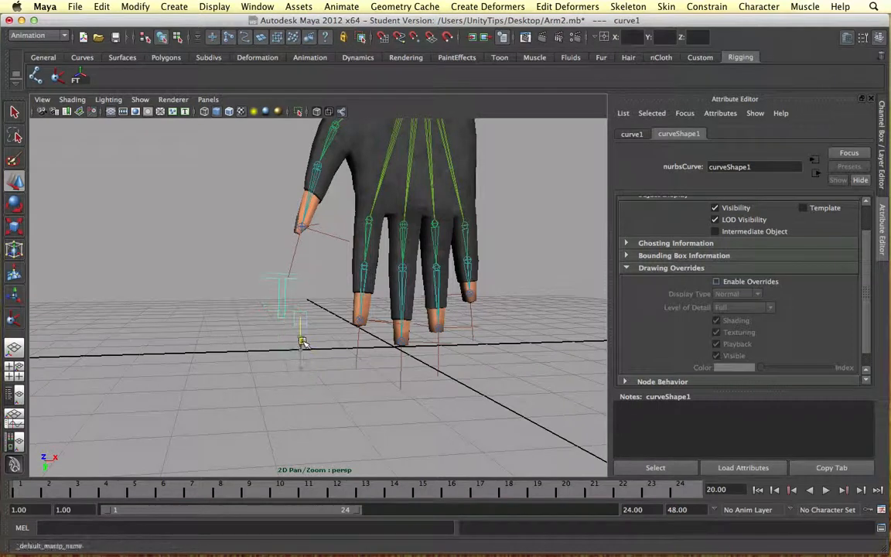
Enable drawing overrides on the T curve's shape and set its override color to red.
click(639, 270)
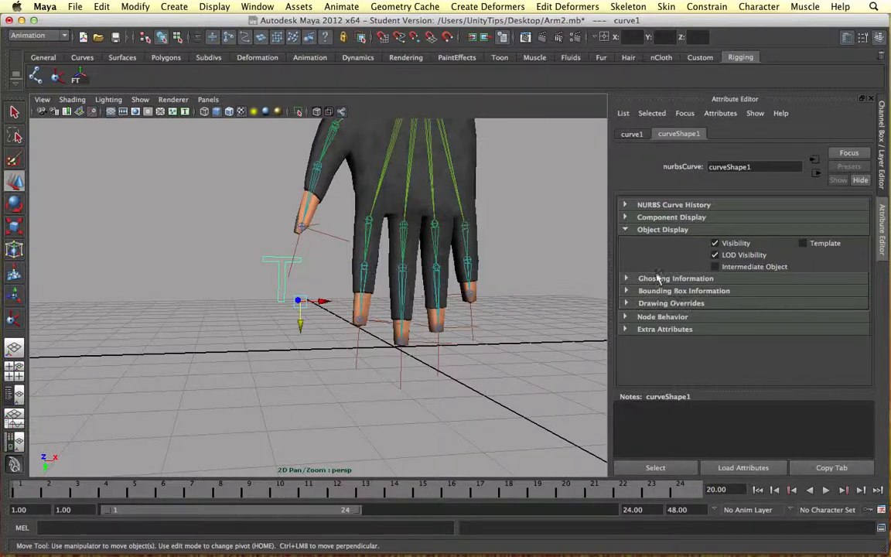
click(631, 231)
click(631, 231)
click(626, 303)
scroll(644, 303, down, 3)
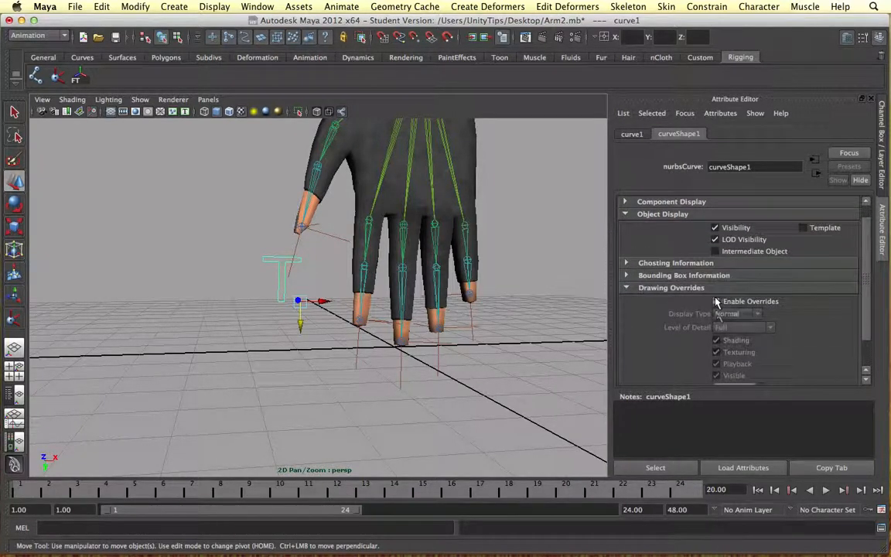
scroll(732, 324, down, 2)
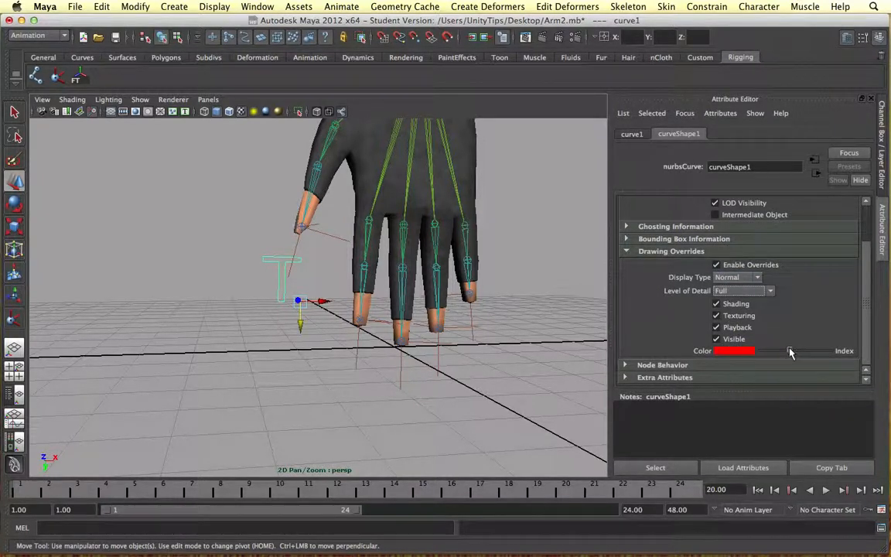
click(269, 305)
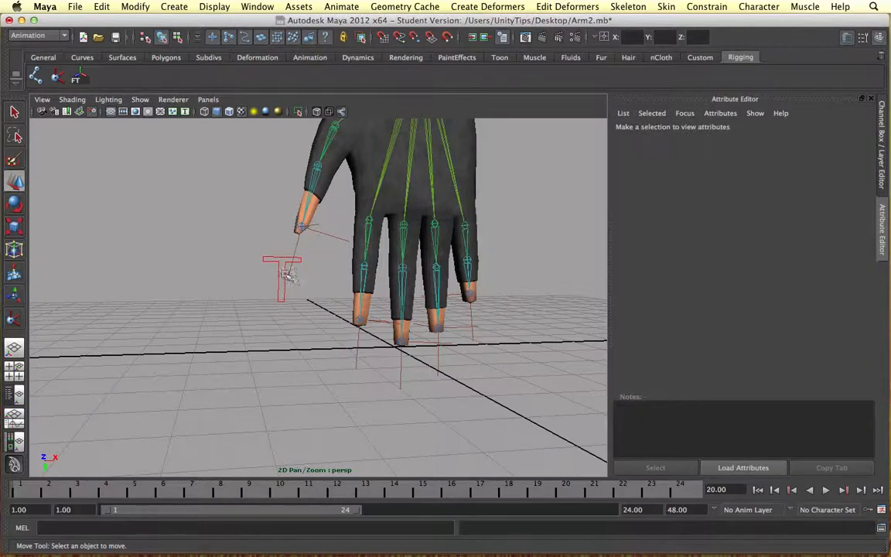
Center the red T curve's pivot and move the curve below the thumb, at X about -2.30 and Y about -0.80 cm.
click(273, 268)
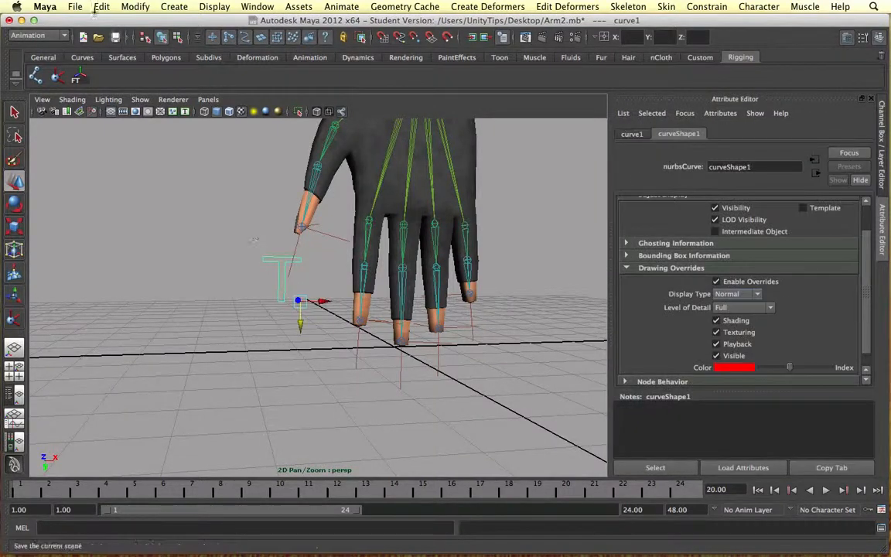
click(101, 7)
mouse_move(136, 7)
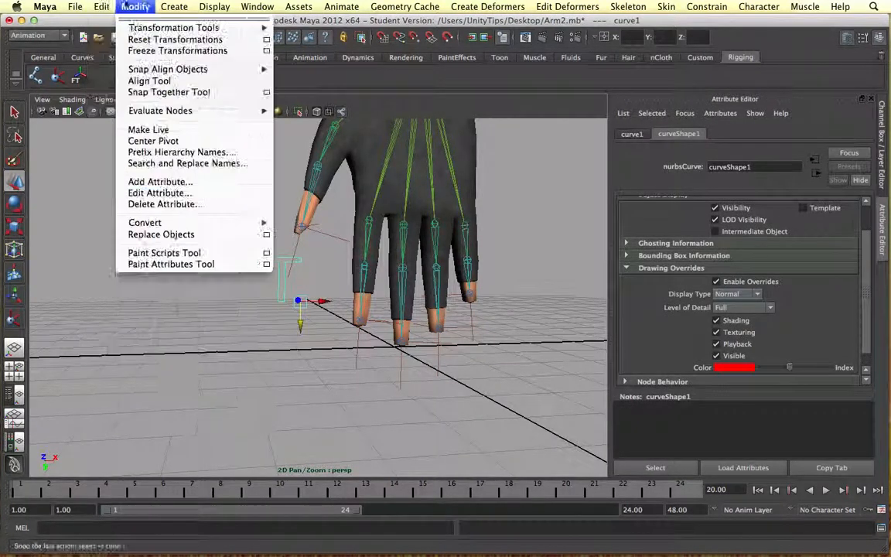
click(154, 140)
click(273, 236)
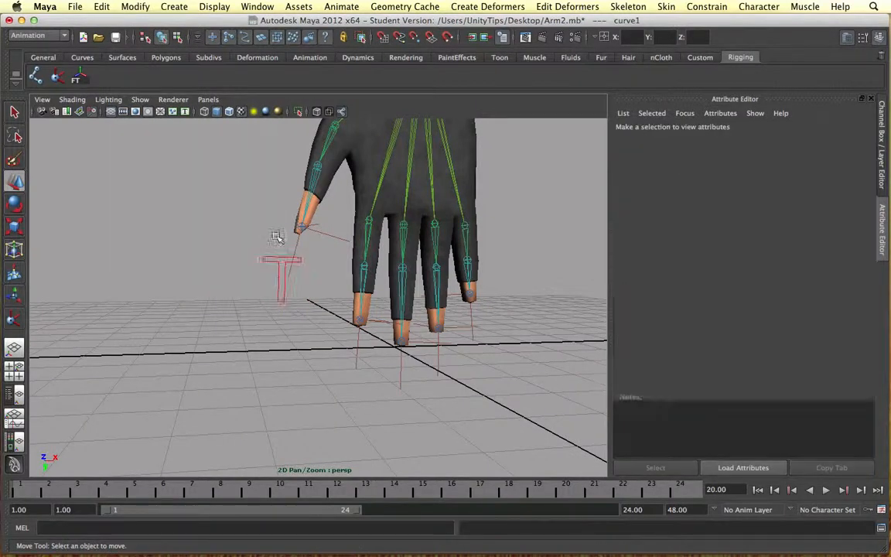
click(280, 274)
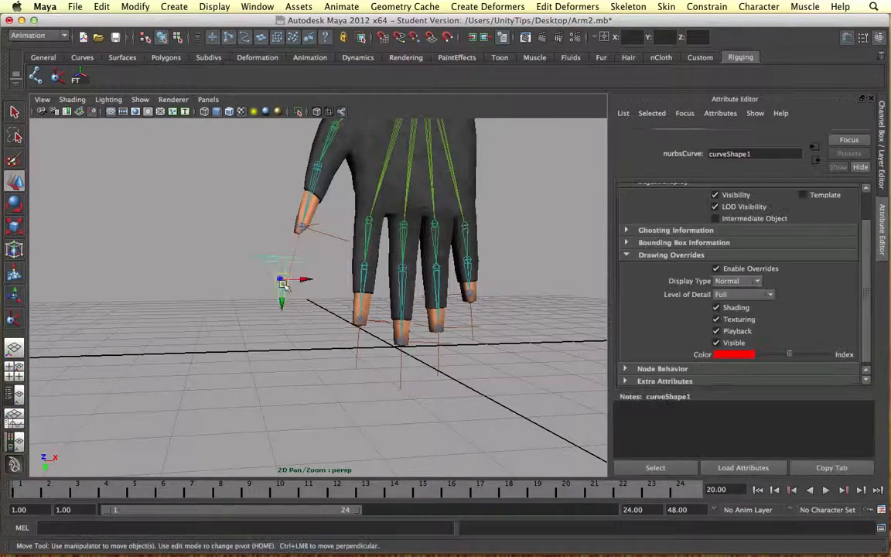
drag(283, 278, 283, 322)
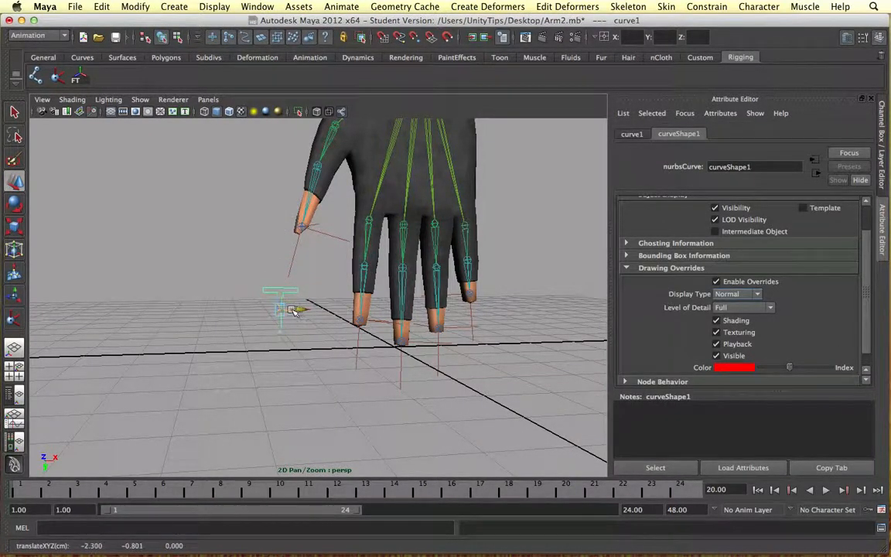
Point-constrain the thumb's IK handle to the T curve and test it by moving the T across the hand and back.
click(306, 255)
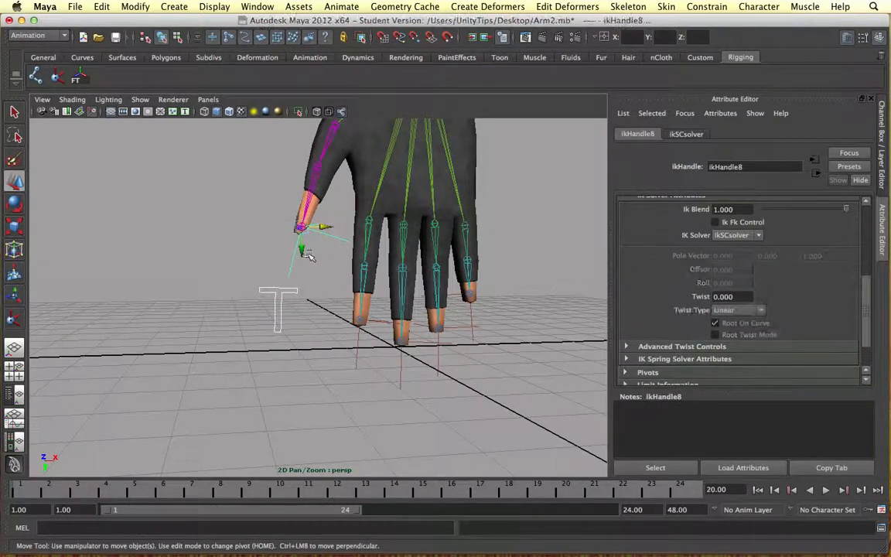
click(686, 7)
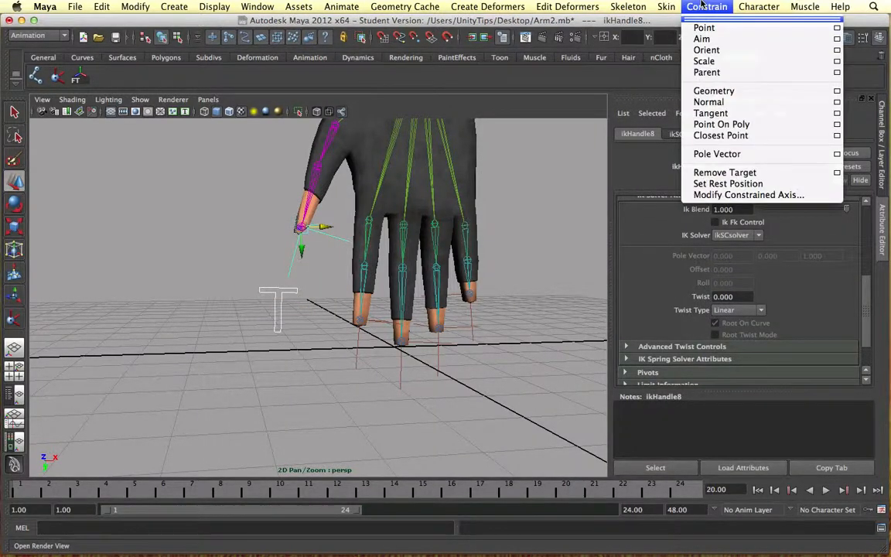
drag(280, 314, 357, 243)
click(286, 304)
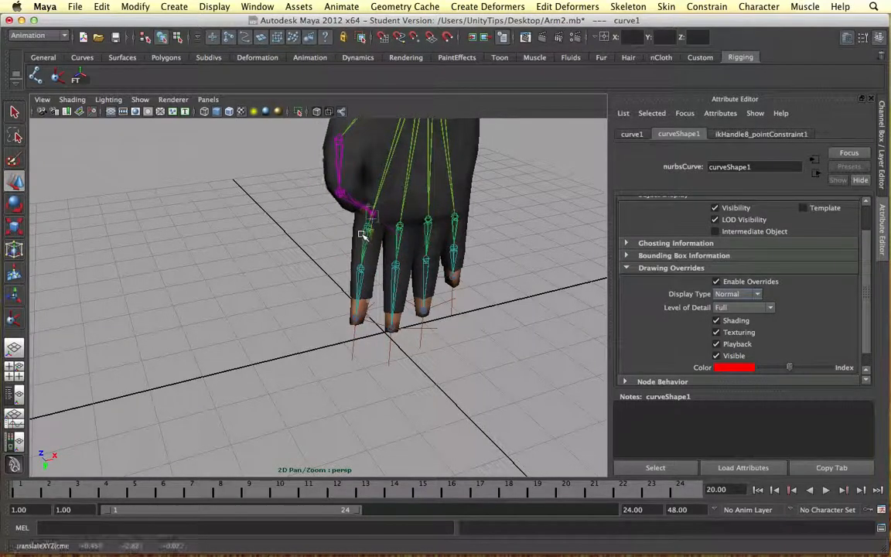
drag(368, 207, 290, 314)
click(257, 258)
alt+drag(257, 258, 223, 243)
alt+right_drag(223, 243, 243, 250)
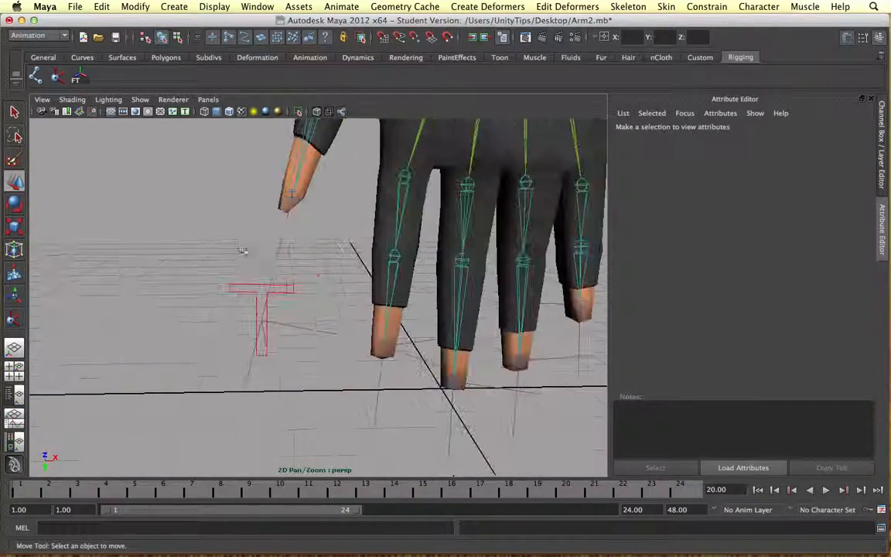
click(283, 302)
Undo the T curve's test moves and the thumb handle's point constraint.
key(super+z)
key(super+z)
key(super+z)
key(super+z)
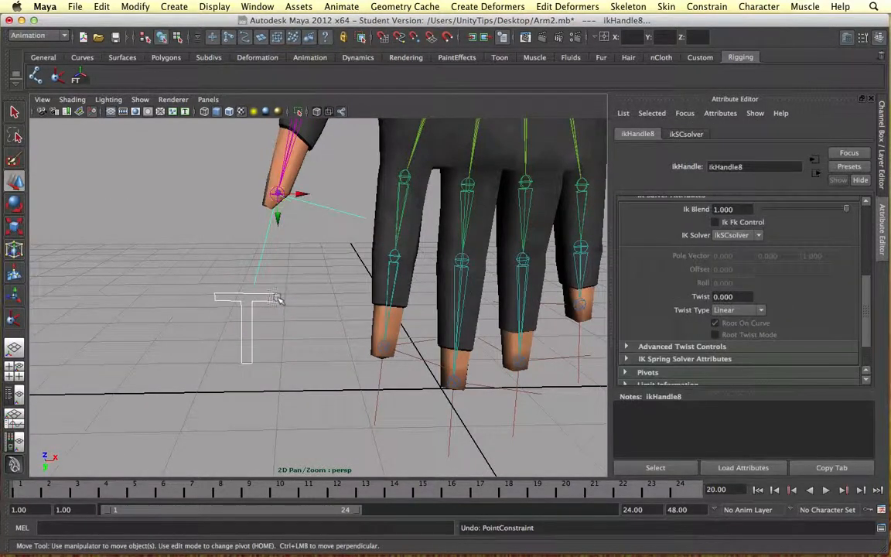
Move the T curve up just below the thumb tip, at Y about -1.57 cm, and align it in depth with the thumb.
click(248, 300)
click(246, 325)
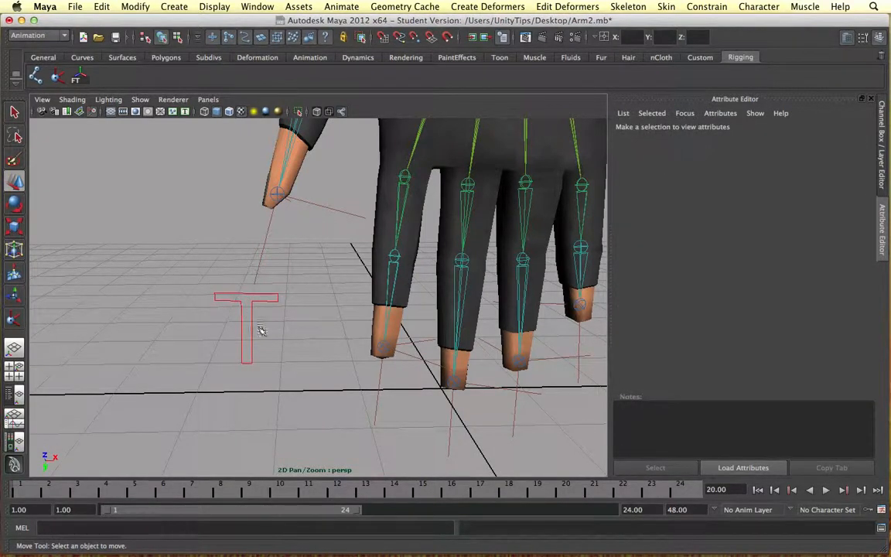
click(245, 318)
click(244, 324)
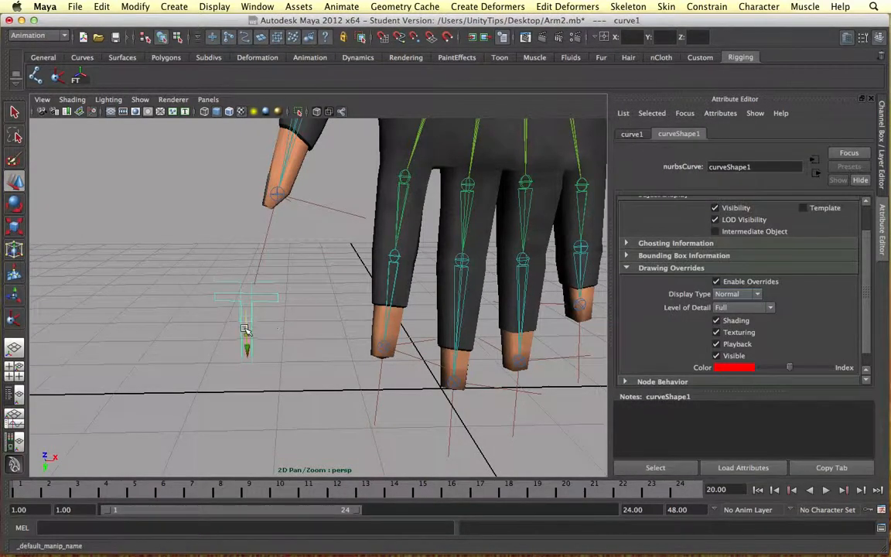
drag(267, 264, 302, 266)
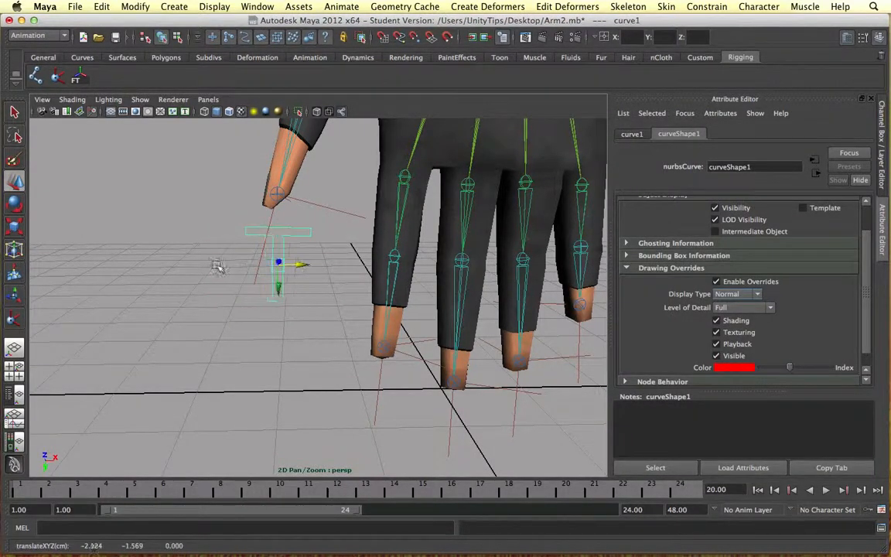
alt+drag(219, 266, 341, 282)
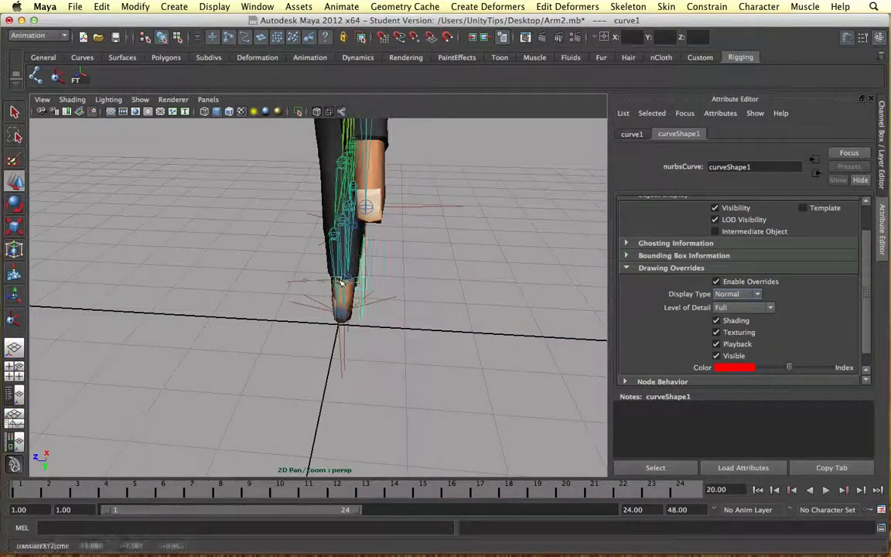
alt+drag(416, 277, 264, 271)
click(219, 240)
scroll(219, 239, down, 5)
alt+drag(219, 239, 241, 226)
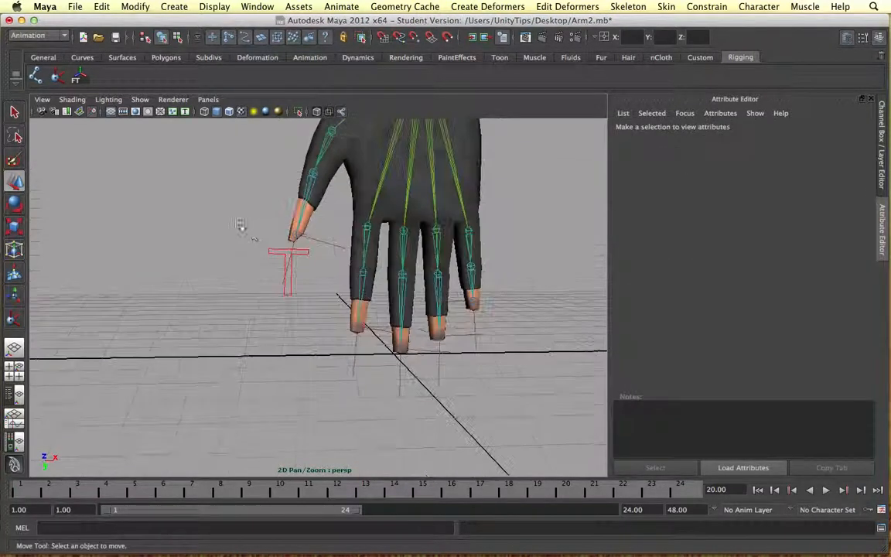
Select the T curve and add the thumb's IK handle, and point-constrain the handle to the curve.
click(276, 250)
shift+click(294, 230)
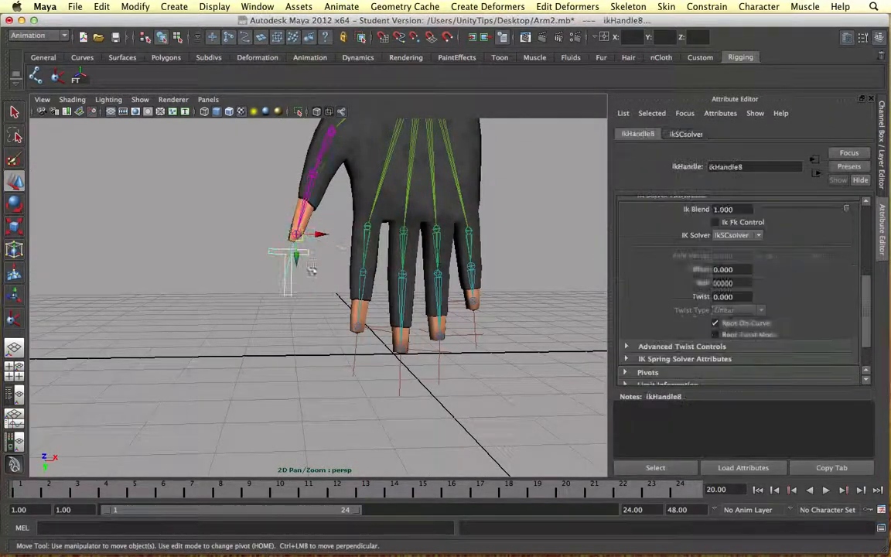
click(707, 6)
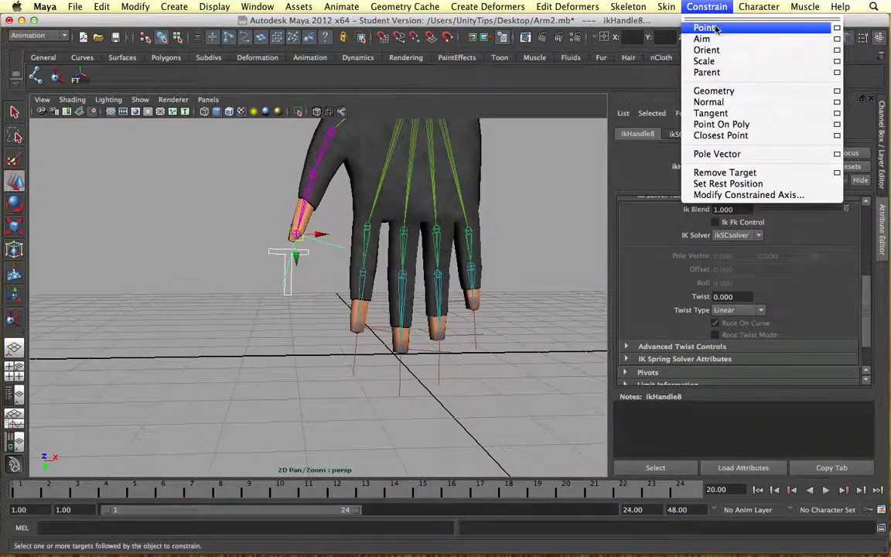
click(700, 25)
Move the T curve across the palm toward the index finger's base to test how the thumb bends.
click(249, 253)
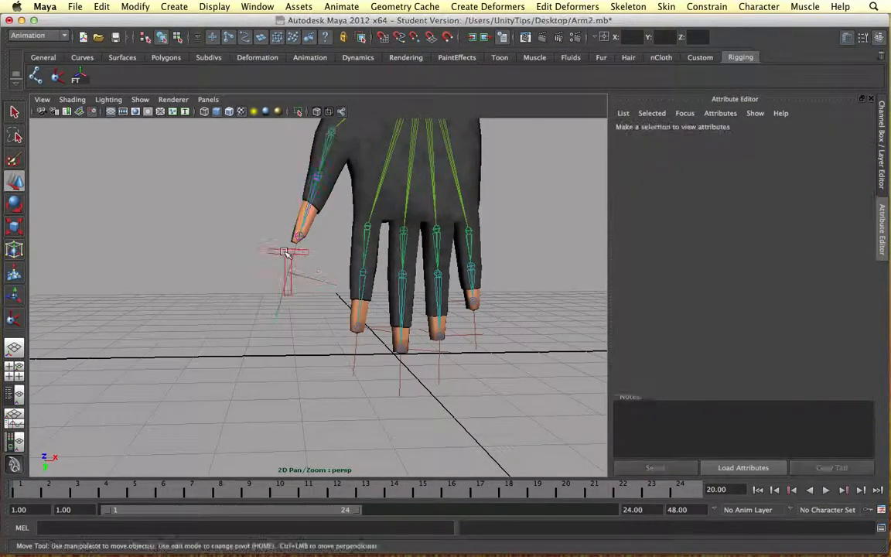
click(287, 266)
drag(286, 276, 309, 210)
Try rotating the thumb's base joint, joint4, to correct the bend, and undo and redo the last action.
key(e)
click(312, 216)
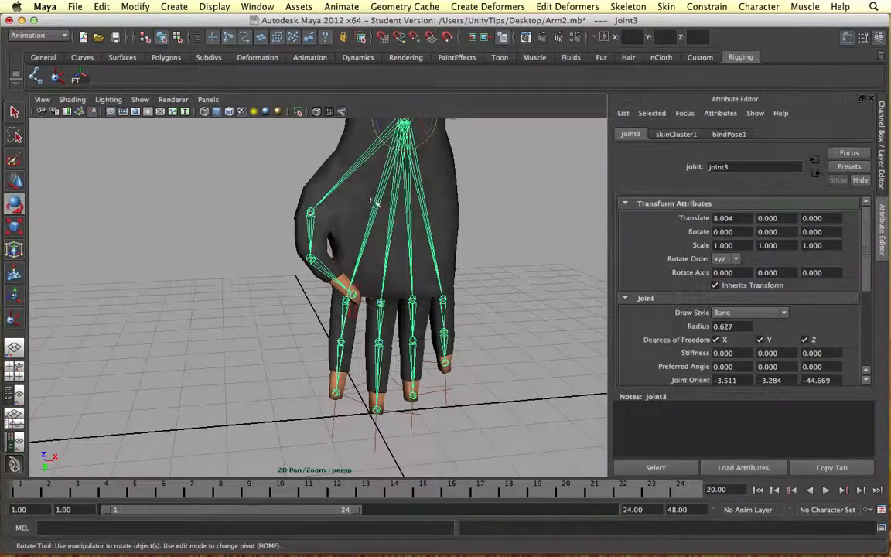
click(313, 212)
drag(312, 209, 312, 209)
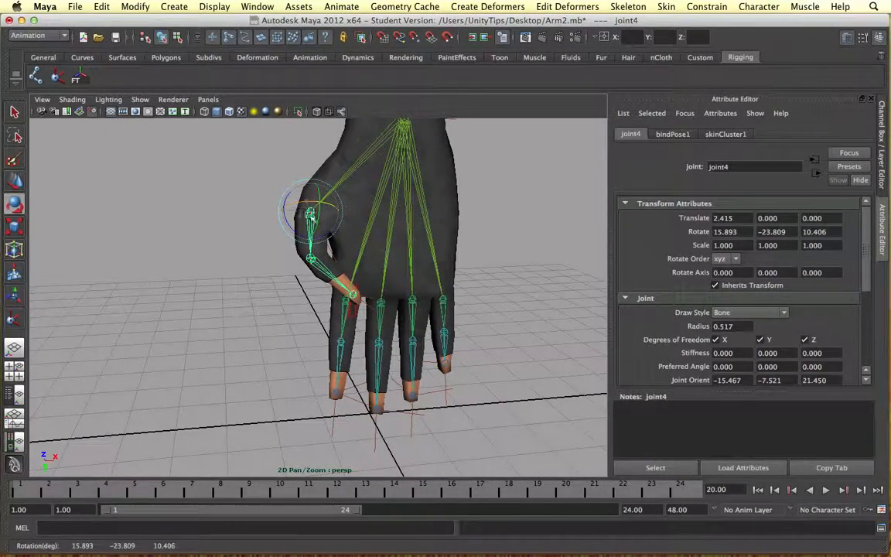
scroll(249, 203, up, 3)
click(258, 205)
scroll(309, 193, up, 3)
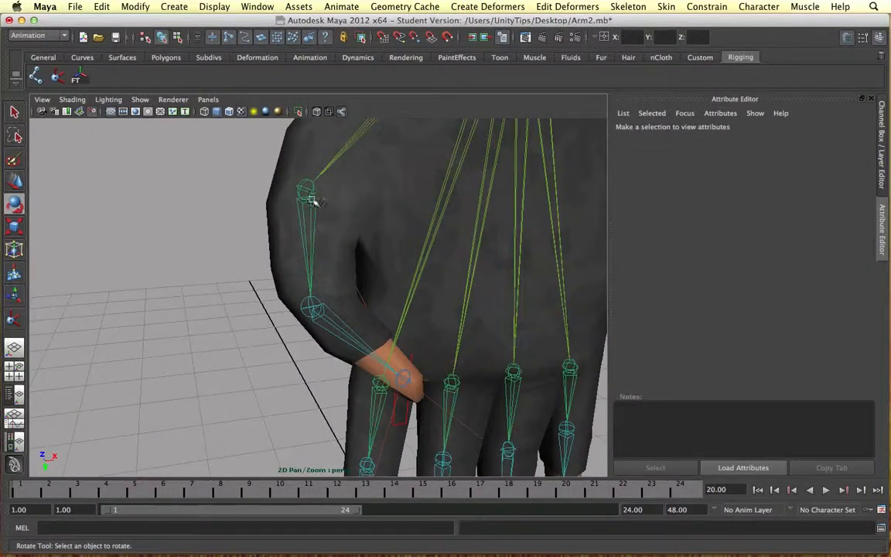
click(307, 183)
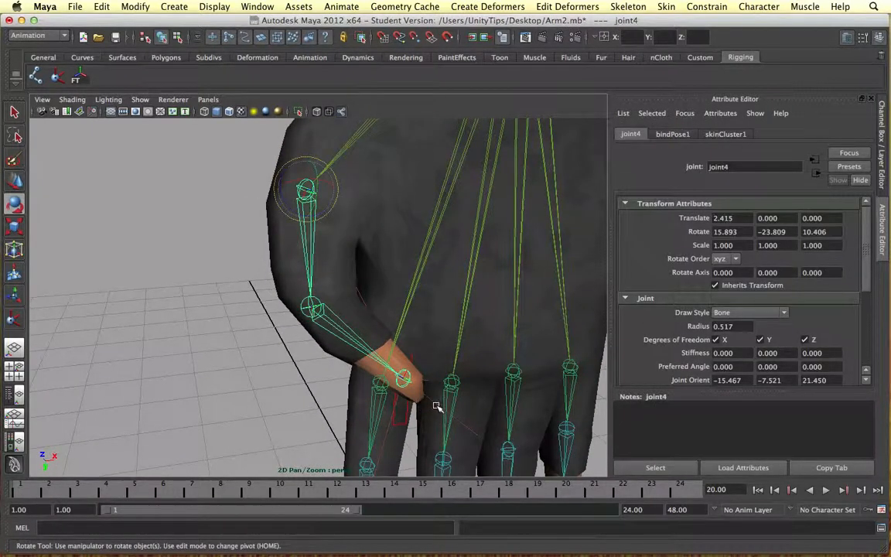
key(z)
key(shift+z)
Rotate the thumb's IK handle to adjust how the bent thumb turns toward the palm.
click(403, 374)
mouse_move(406, 375)
mouse_down()
mouse_move(424, 386)
mouse_move(398, 379)
mouse_move(412, 366)
mouse_up()
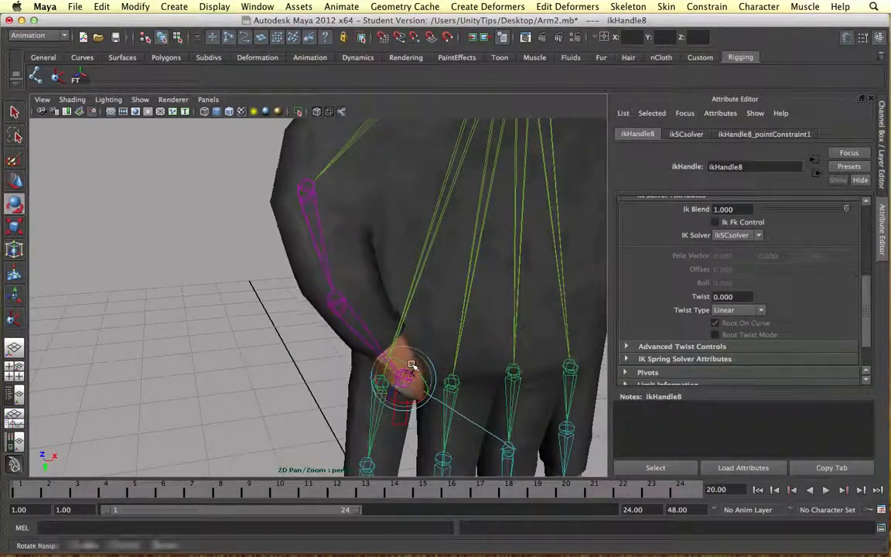
scroll(404, 314, down, 5)
alt+drag(403, 314, 331, 317)
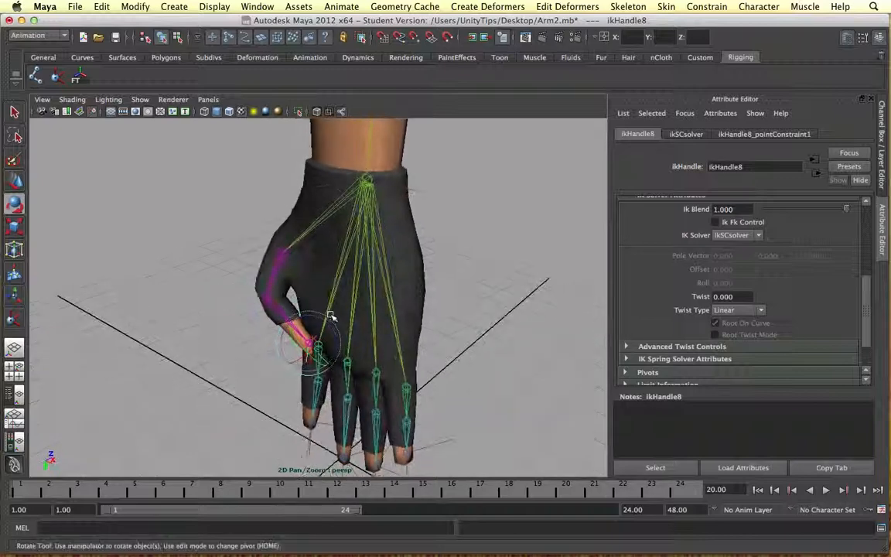
Try moving the thumb's IK handle, and undo the thumb's test moves and rotations back to its straight pose.
key(w)
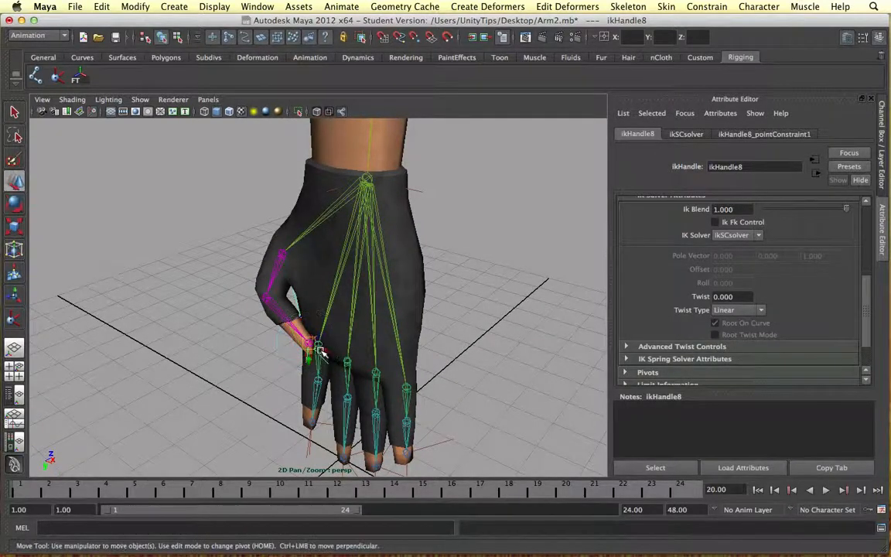
drag(316, 343, 280, 321)
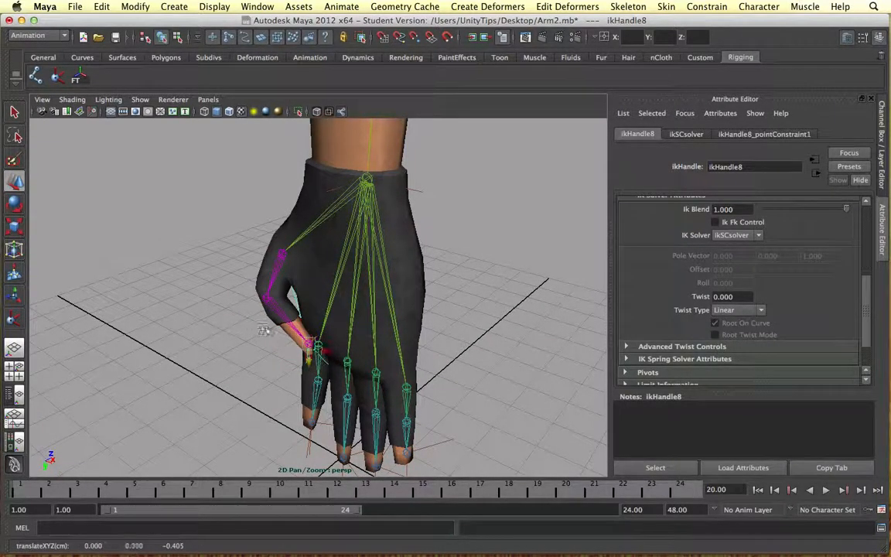
click(291, 325)
key(z)
key(z)
key(z)
key(z)
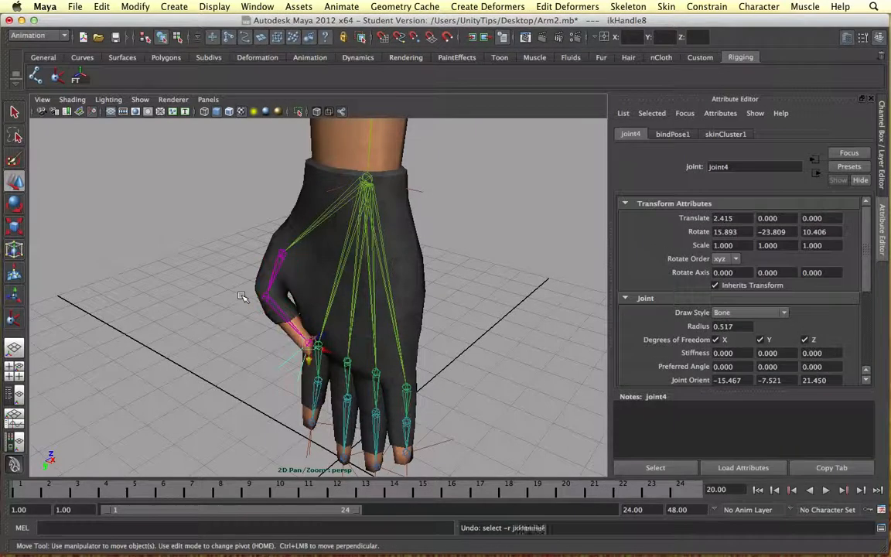
key(z)
key(z)
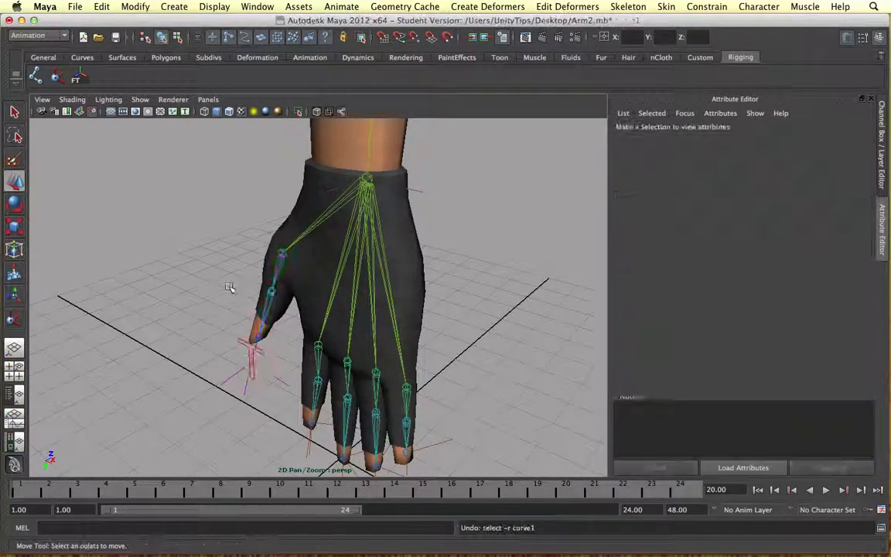
alt+drag(231, 290, 265, 242)
click(242, 373)
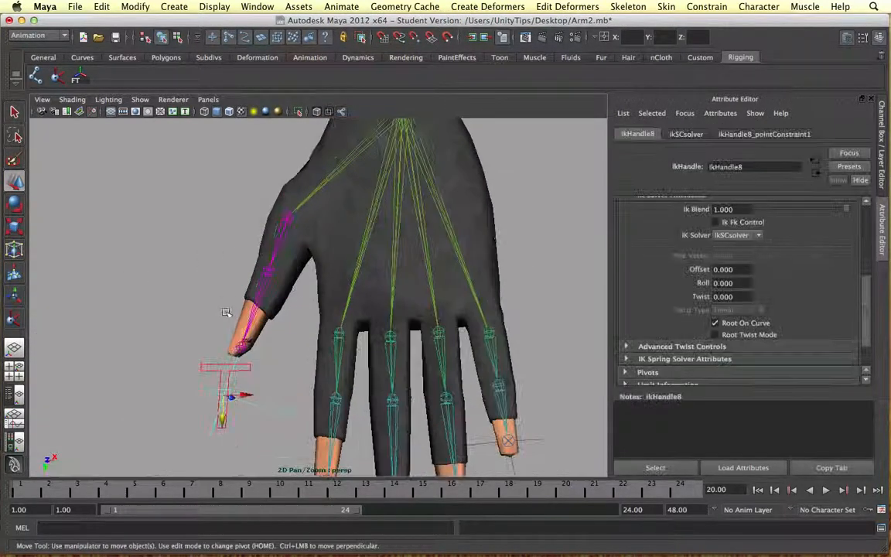
alt+drag(242, 373, 329, 354)
alt+middle_drag(329, 354, 311, 230)
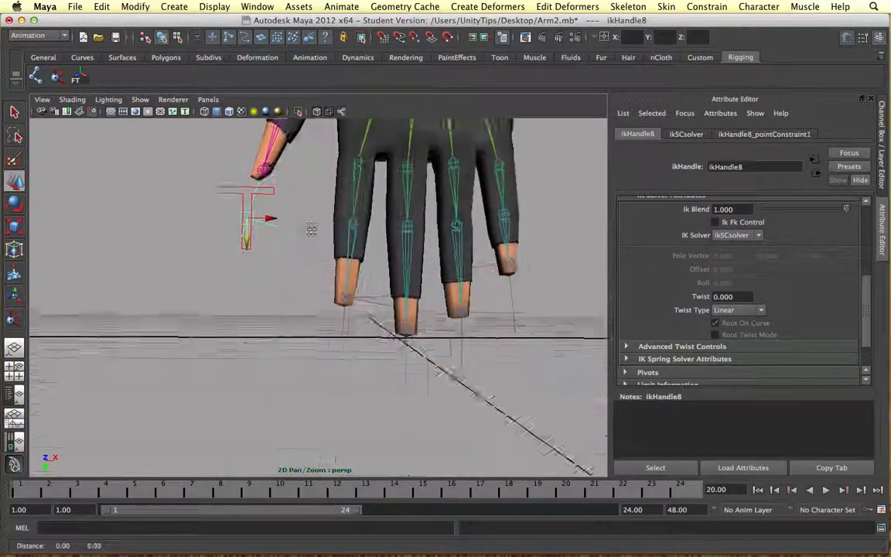
scroll(310, 232, down, 5)
click(293, 283)
alt+drag(293, 283, 202, 122)
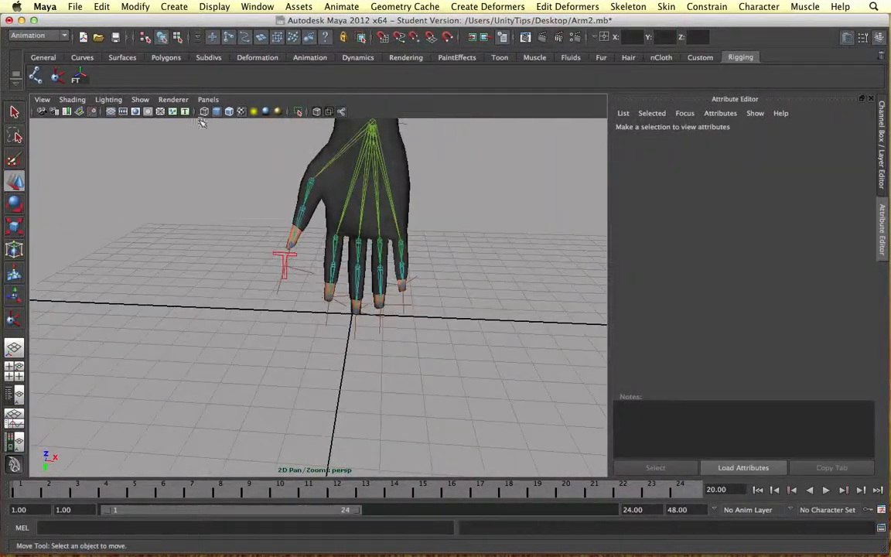
click(173, 6)
click(189, 188)
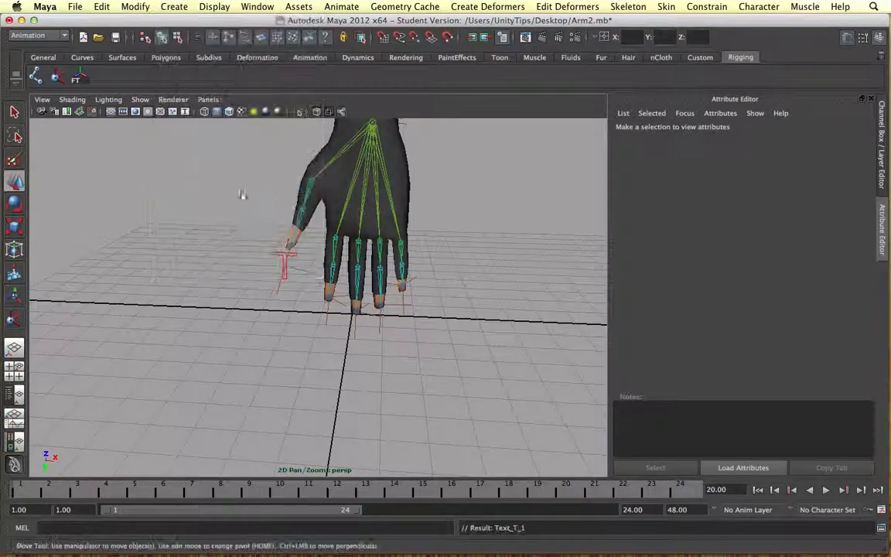
key(ctrl+z)
Create text curves reading "Fx" in Times New Roman-Regular, using the Curves type.
click(136, 6)
click(173, 6)
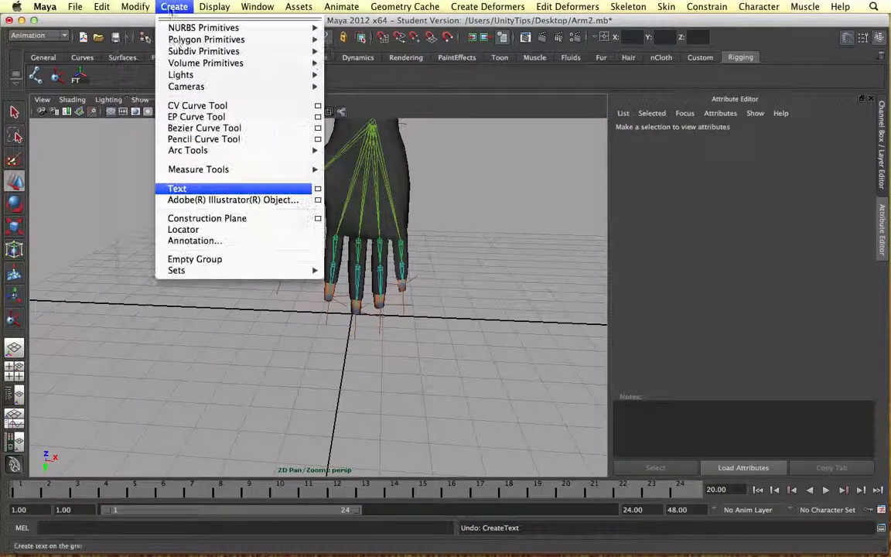
click(317, 188)
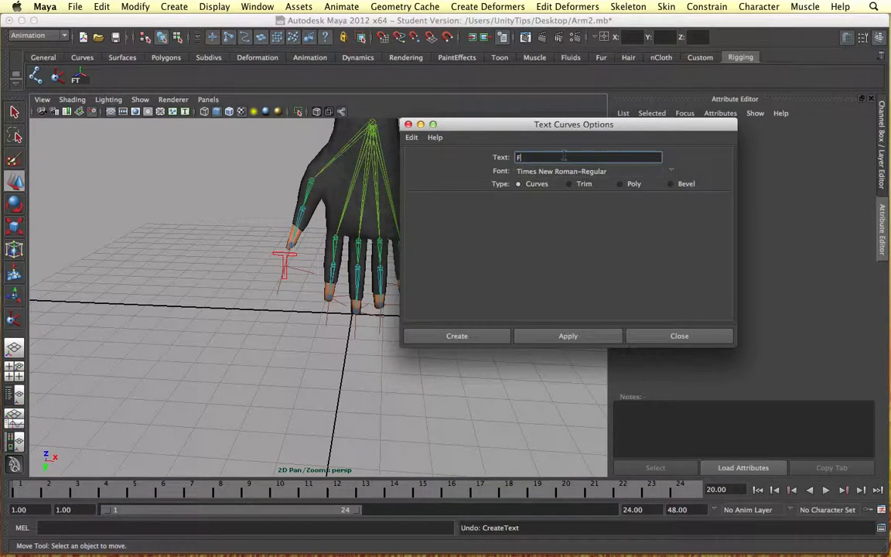
click(486, 337)
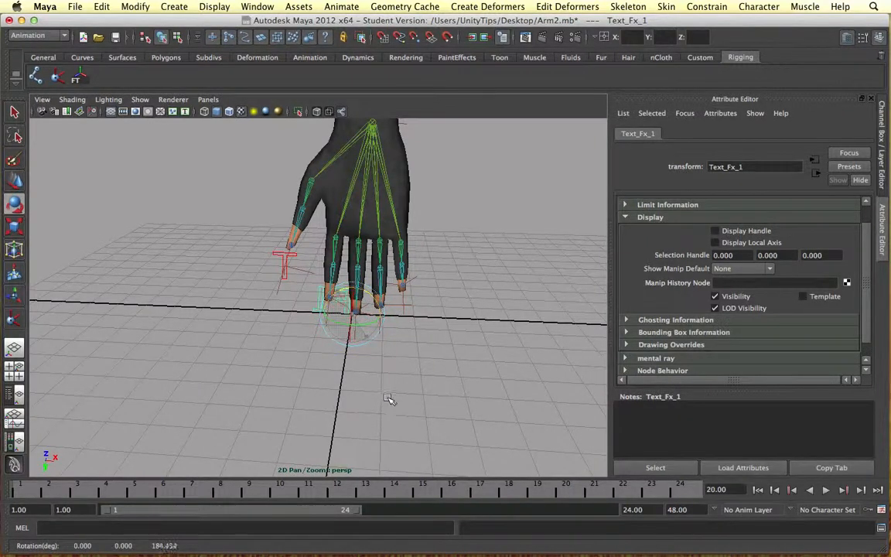
Rotate the Fx text about its vertical axis and move it in front of the index and middle fingertips.
key(w)
key(e)
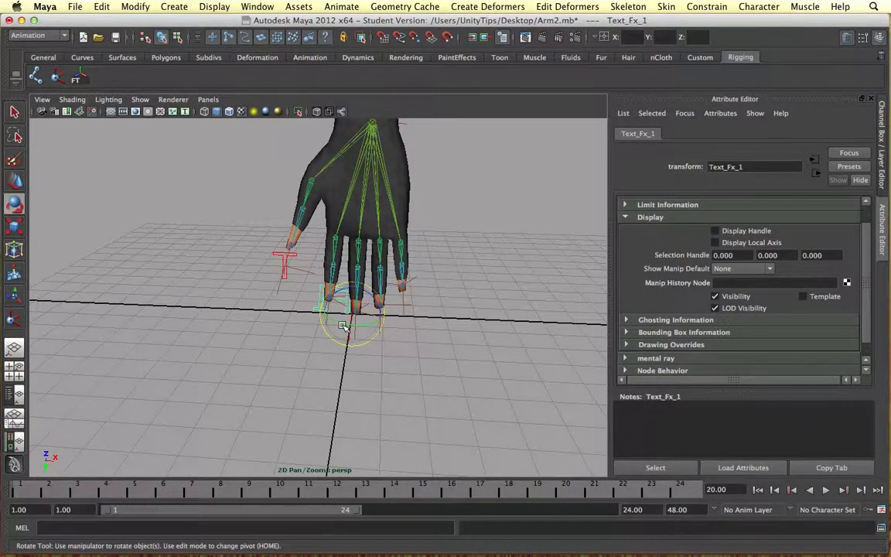
key(w)
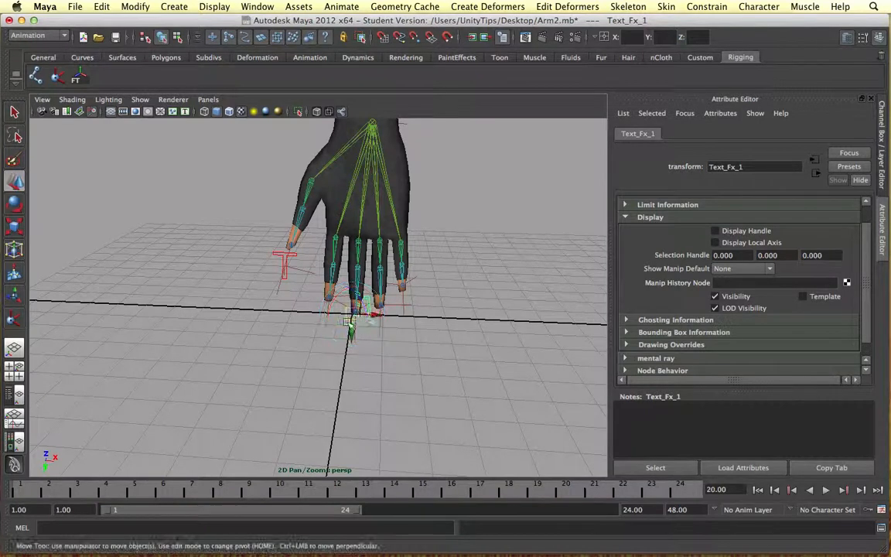
drag(375, 314, 352, 321)
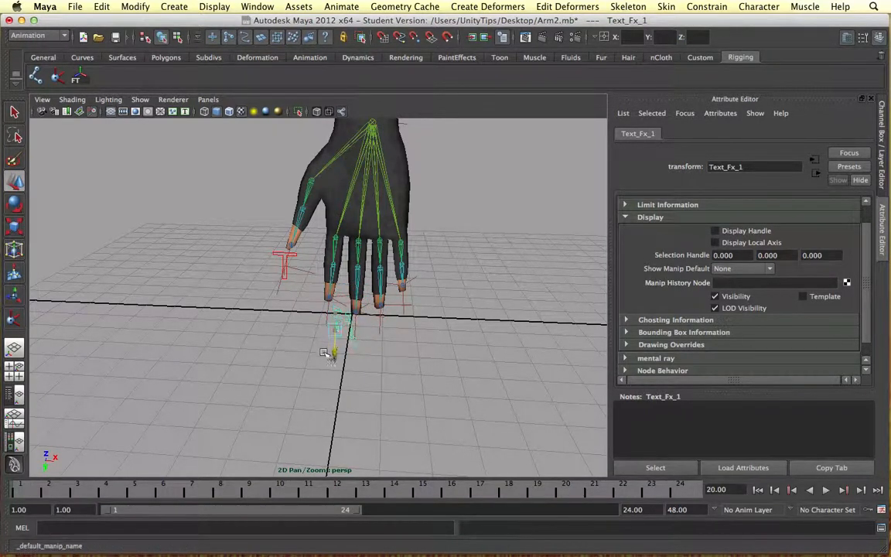
Ungroup the Fx text twice to break it down into separate letter curves.
click(101, 6)
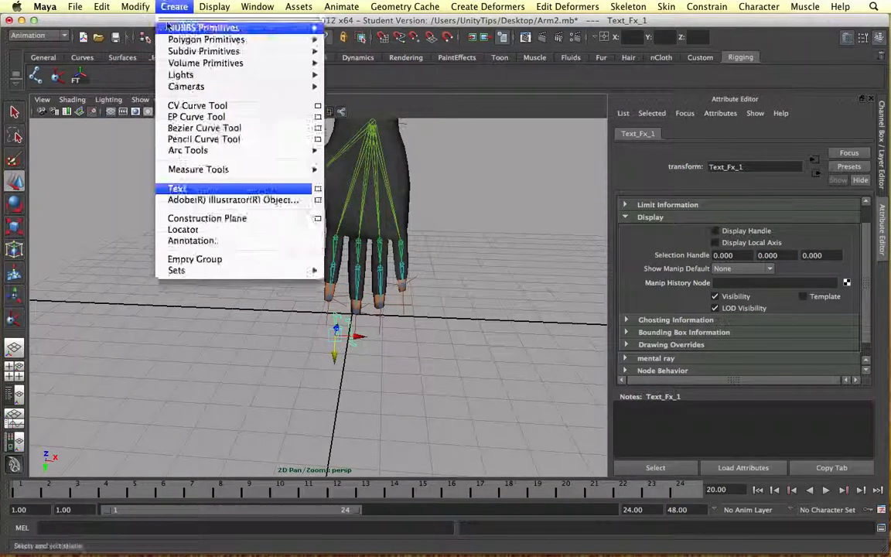
mouse_move(298, 7)
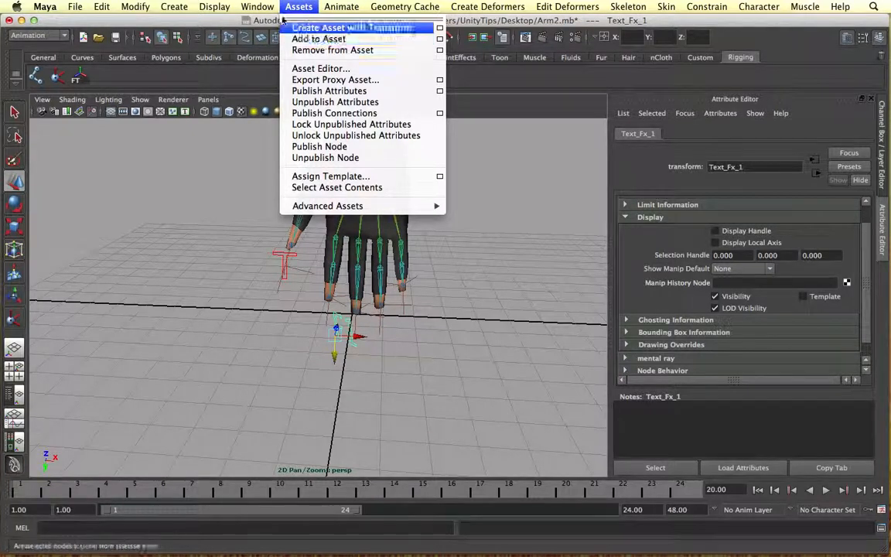
mouse_move(123, 6)
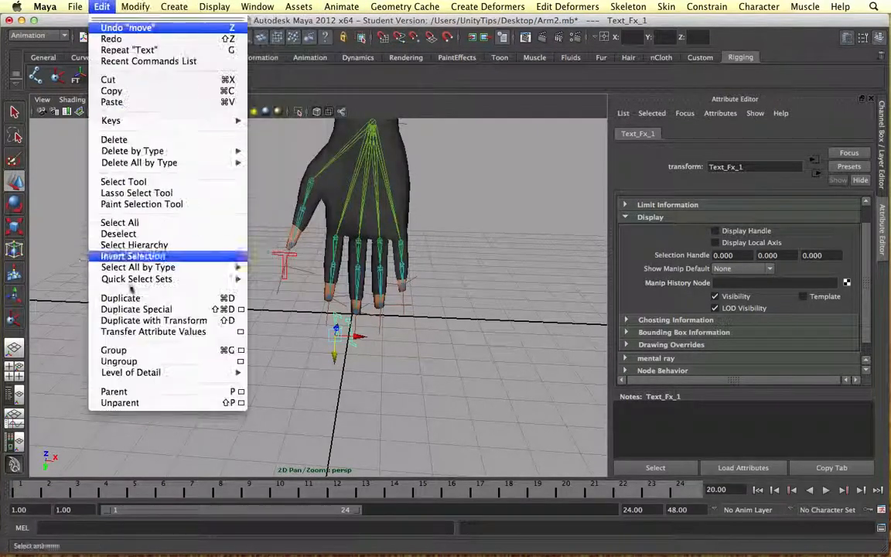
click(155, 360)
click(147, 5)
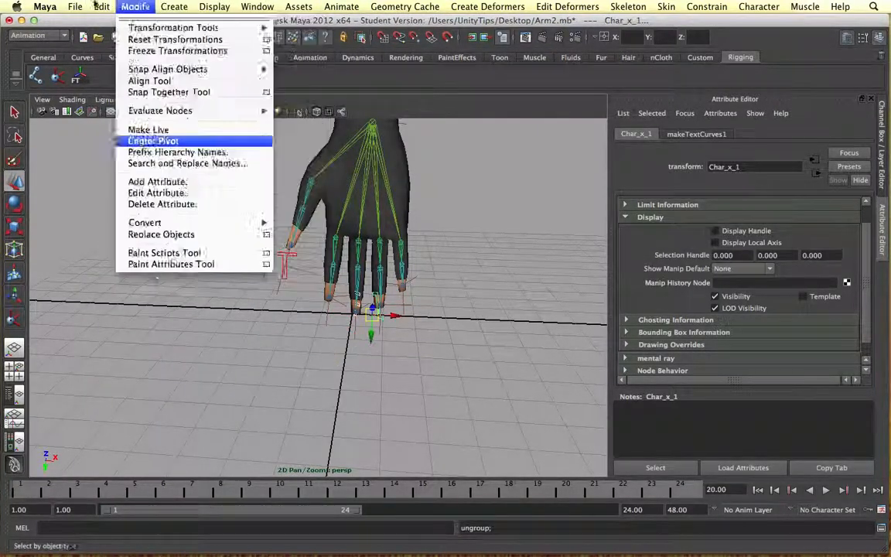
click(159, 360)
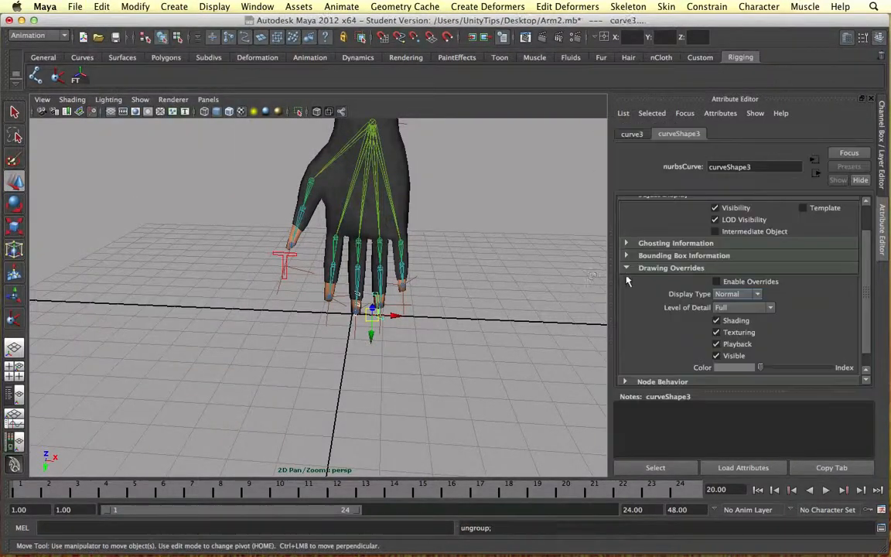
click(626, 268)
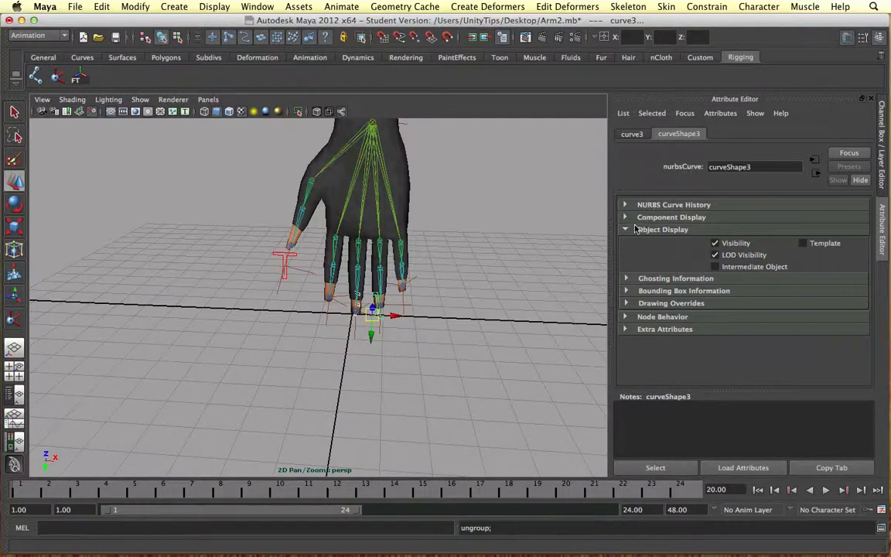
Select the two letter curves, curve2 and curve3, in the Hypergraph Hierarchy and group them.
click(258, 6)
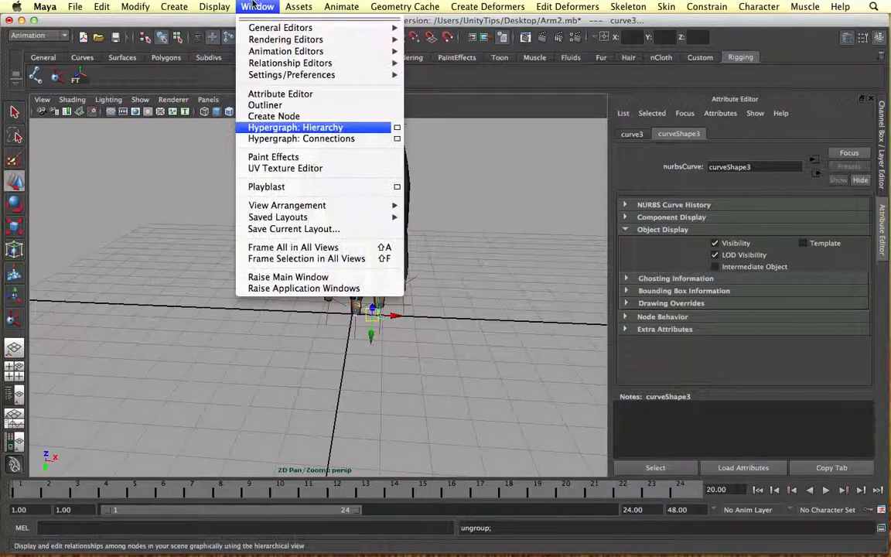
click(289, 126)
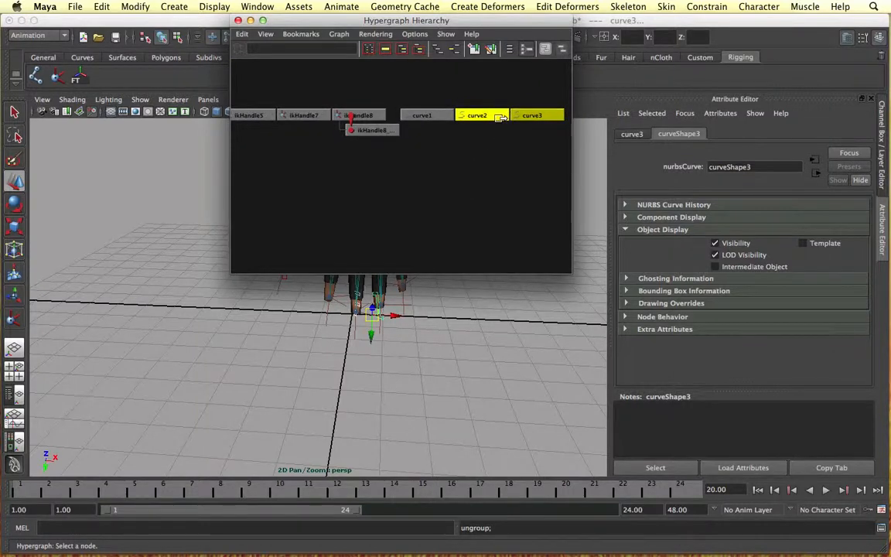
click(360, 299)
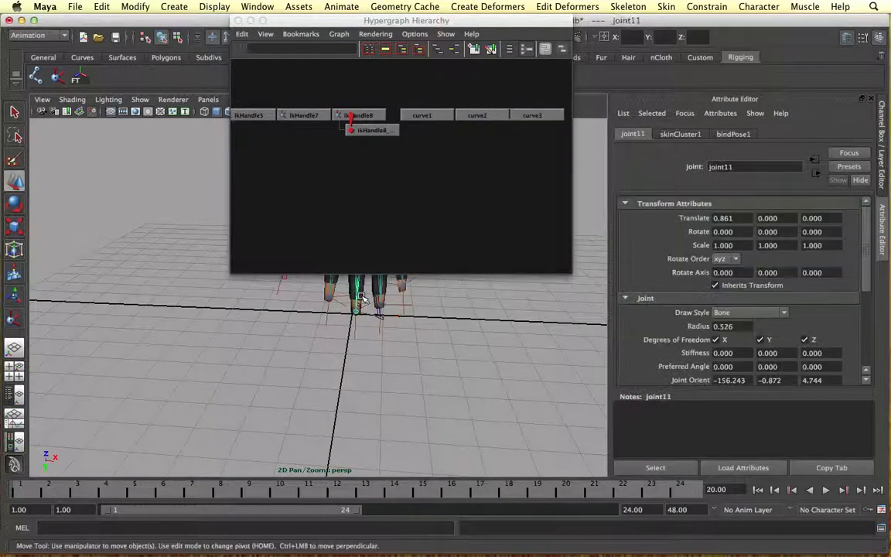
click(532, 119)
shift+click(481, 116)
click(131, 6)
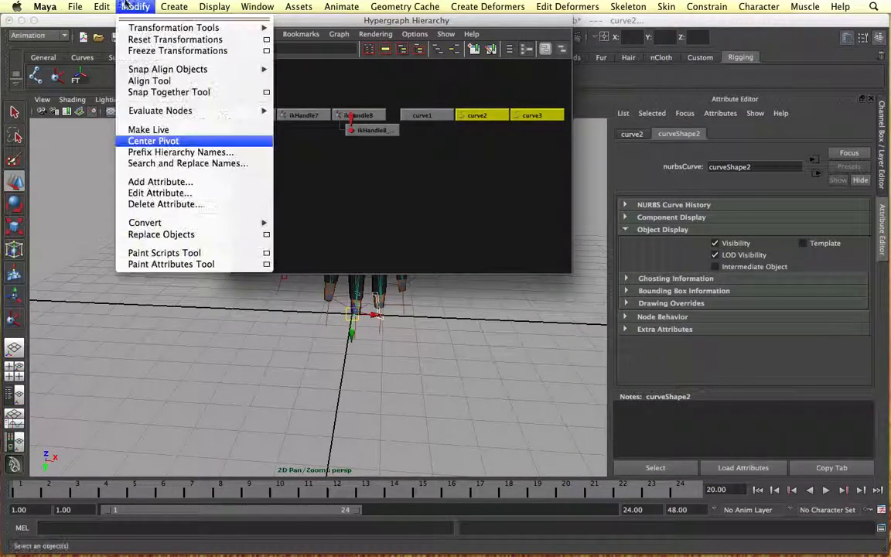
mouse_move(101, 7)
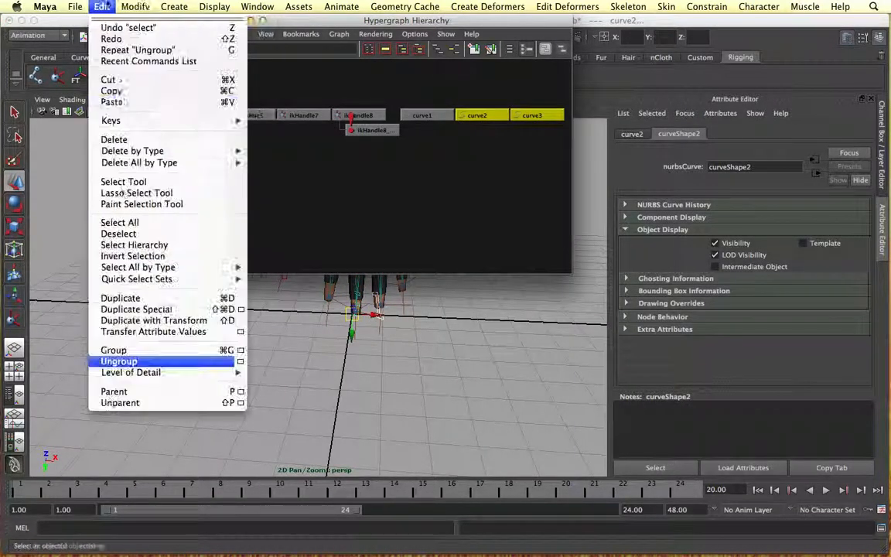
click(142, 350)
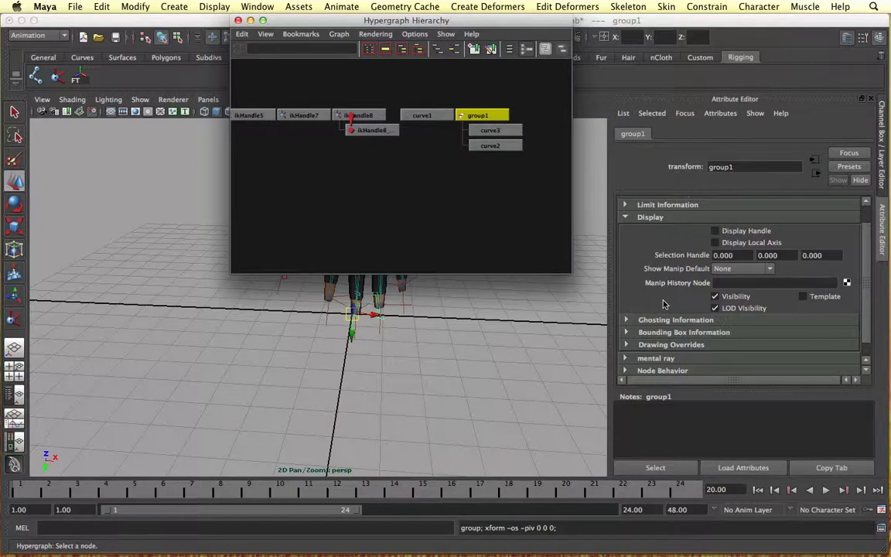
Enable drawing overrides on the letter group, set its color to red, and close the Hypergraph.
scroll(611, 282, down, 1)
click(628, 329)
scroll(630, 332, down, 3)
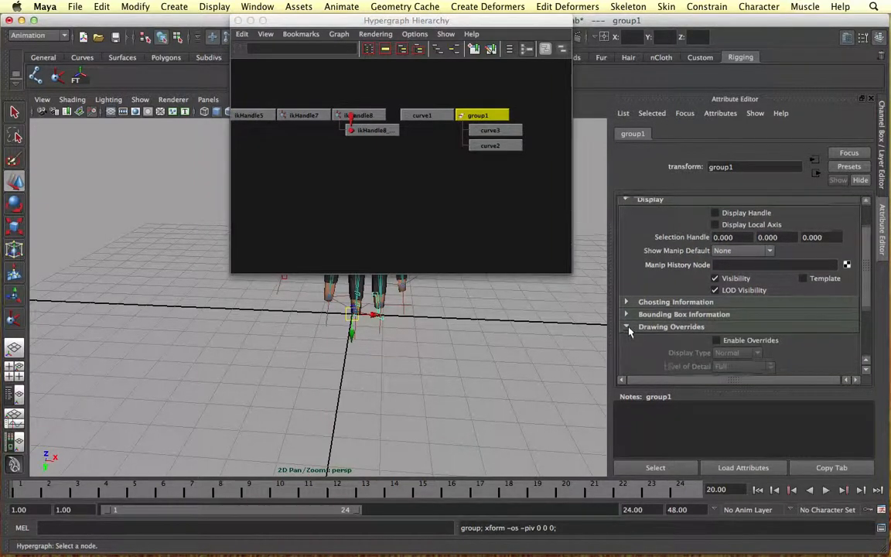
click(716, 308)
scroll(719, 313, down, 3)
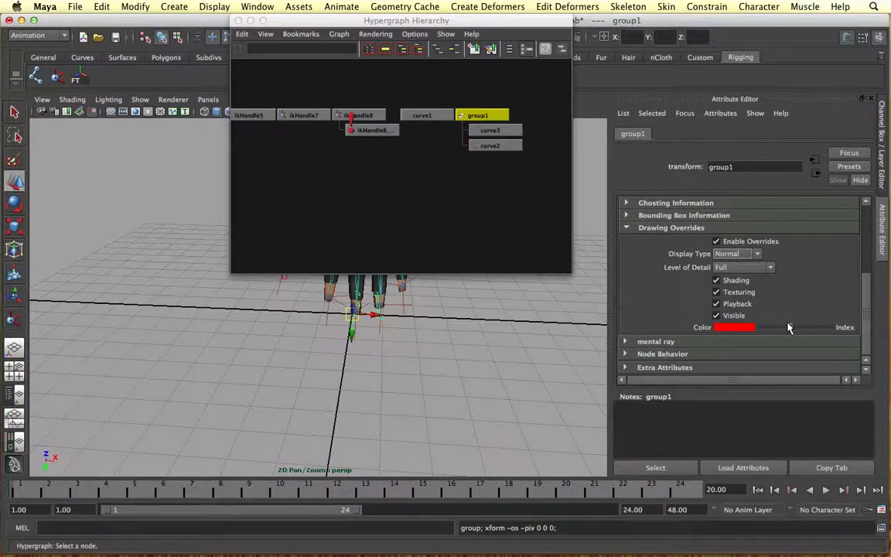
click(239, 21)
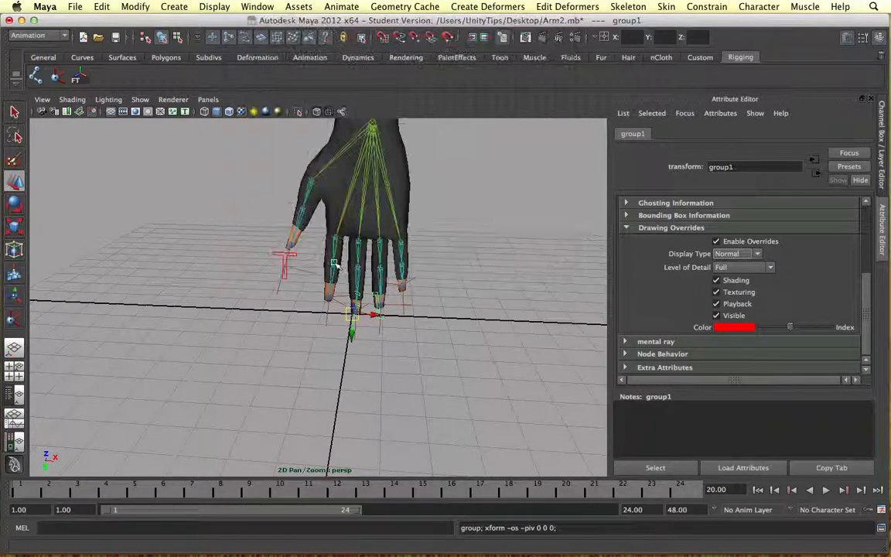
Try to point-constrain the index finger's IK handle to the ring finger's IK handle.
click(428, 351)
click(383, 313)
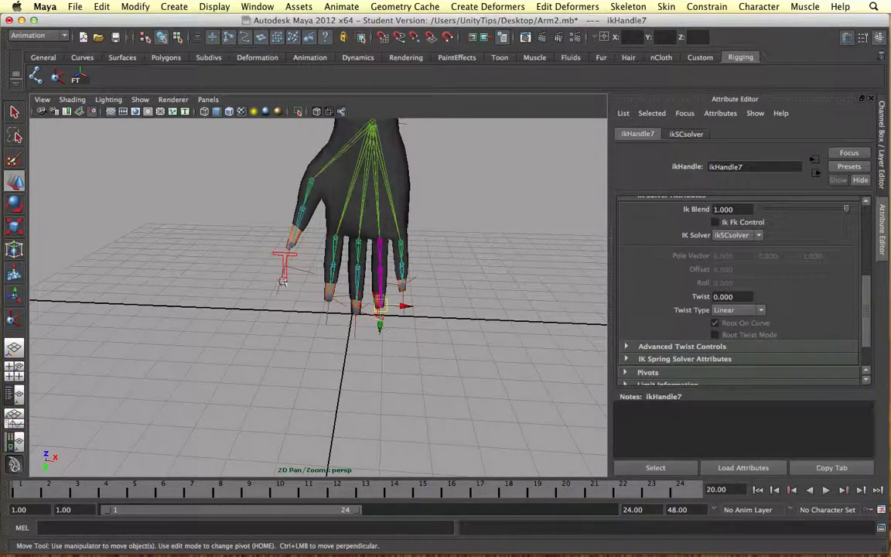
scroll(285, 223, up, 3)
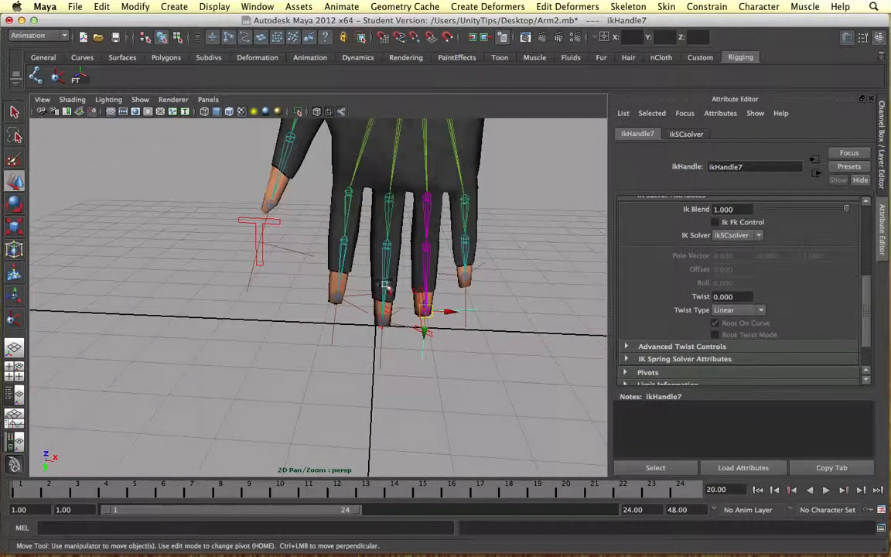
click(358, 319)
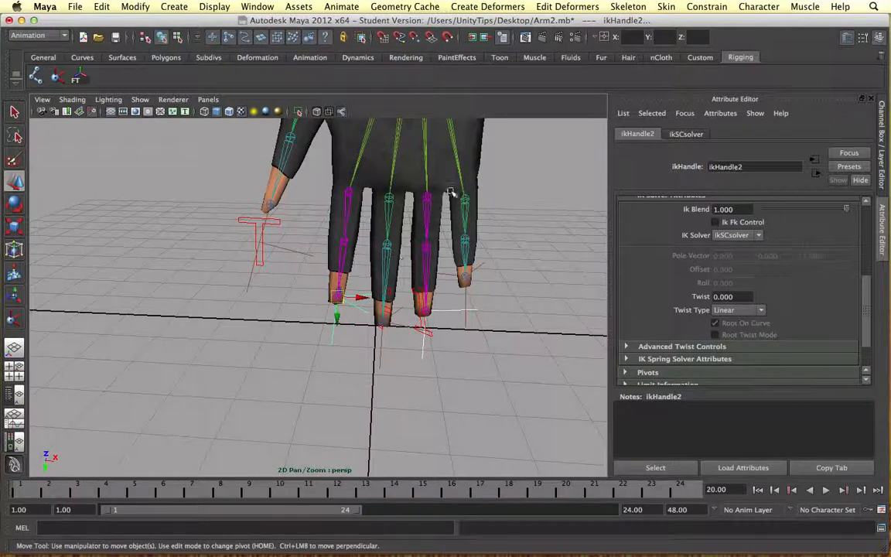
click(696, 6)
click(709, 28)
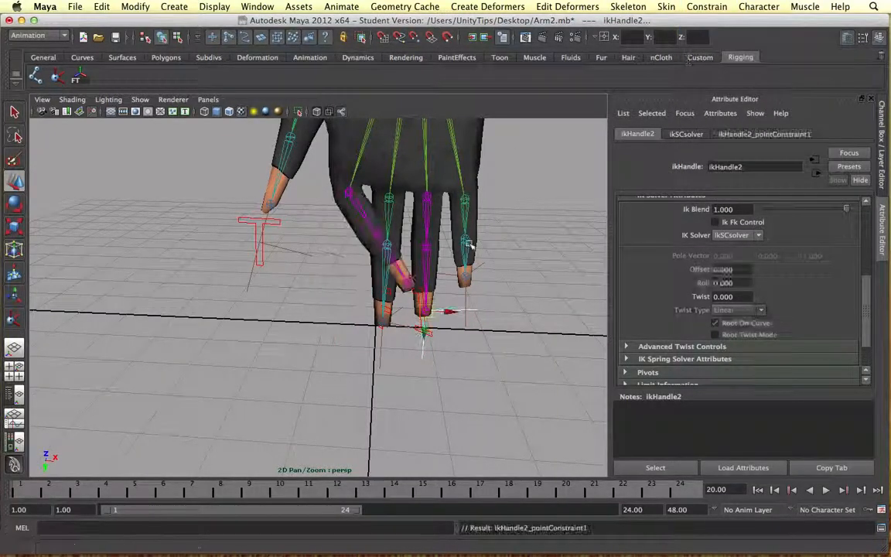
Move the ring finger's IK handle to test the constraint, undo the test and the constraint, and clear the selection.
drag(405, 321, 469, 324)
key(ctrl+z)
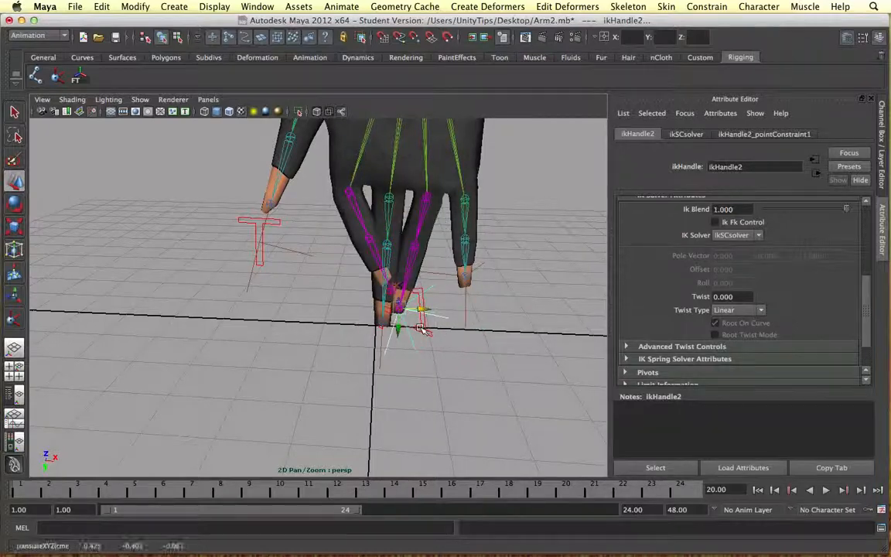
key(ctrl+z)
click(474, 378)
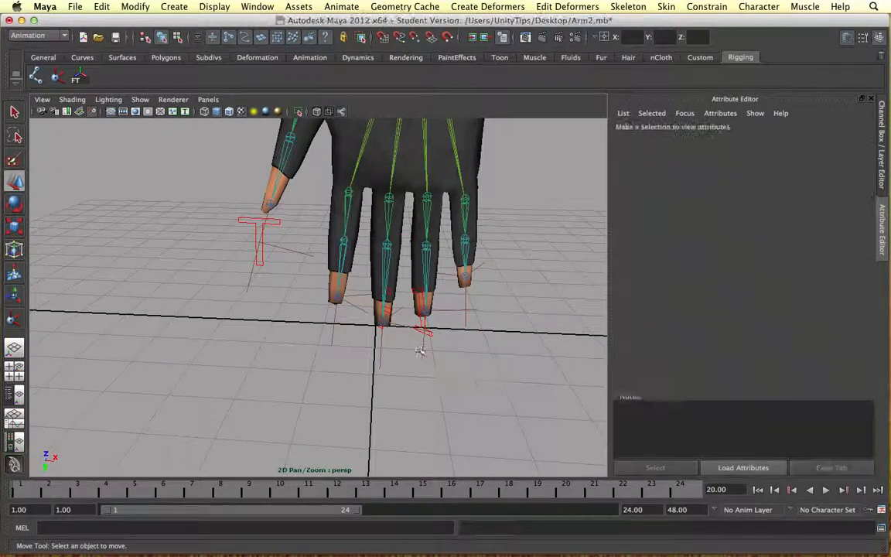
Examine the whole arm rig, its red hand controls and the neighboring gun model from several angles.
scroll(372, 311, down, 3)
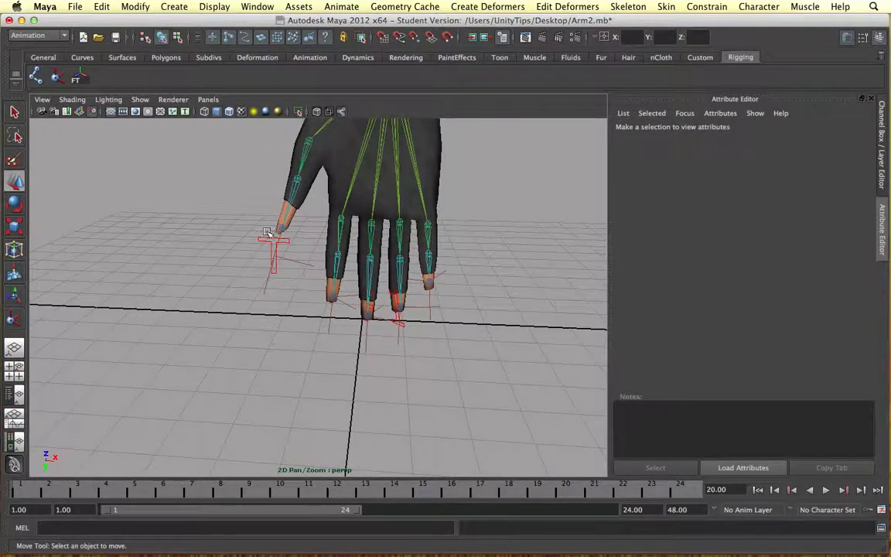
scroll(391, 263, down, 5)
alt+middle_drag(374, 264, 414, 312)
alt+drag(348, 276, 448, 292)
scroll(430, 280, down, 5)
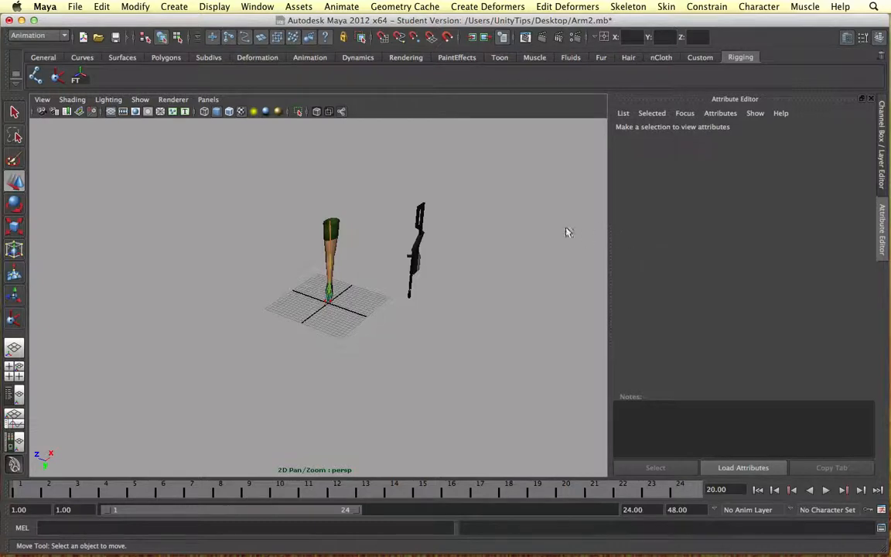
scroll(410, 272, down, 3)
alt+drag(387, 241, 352, 250)
scroll(358, 251, up, 8)
alt+middle_drag(406, 253, 400, 270)
alt+drag(400, 269, 354, 283)
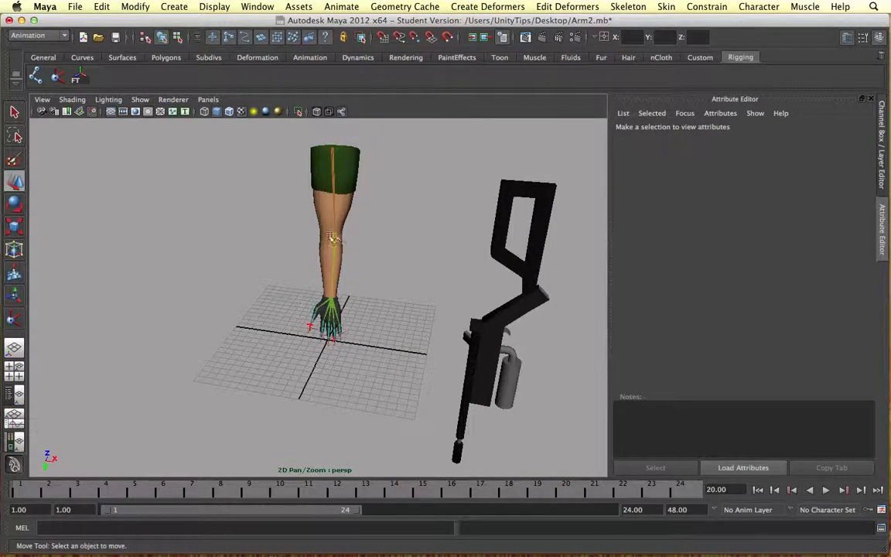
alt+drag(385, 234, 423, 233)
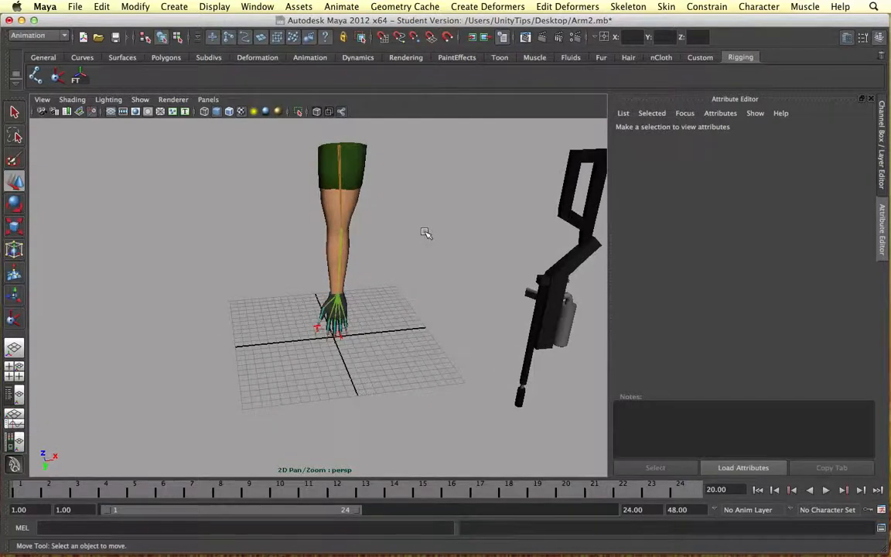